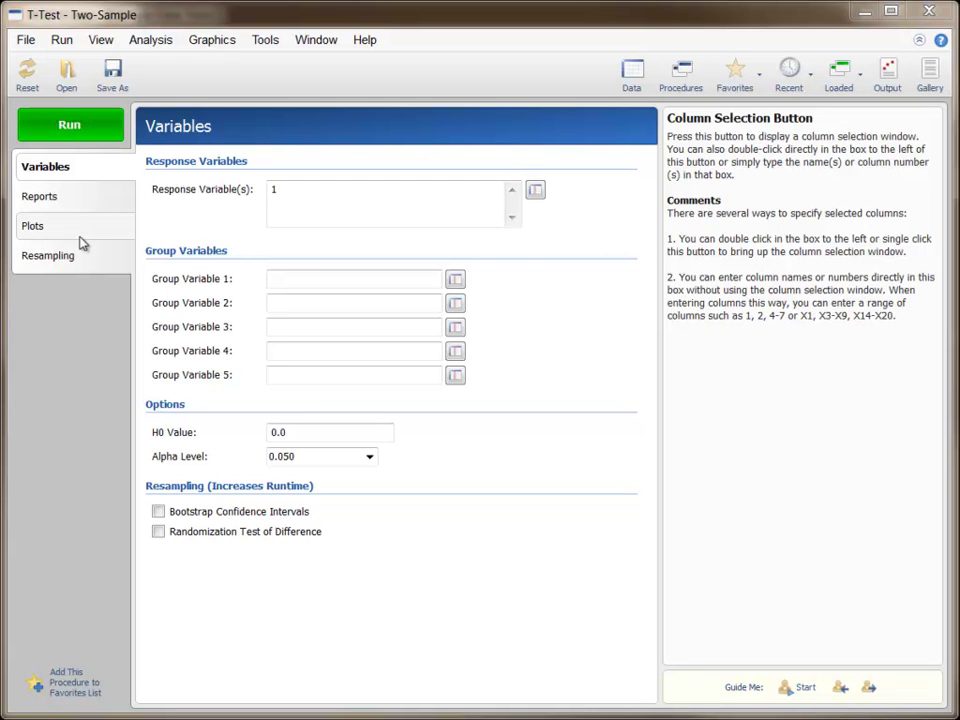
left_click(84, 203)
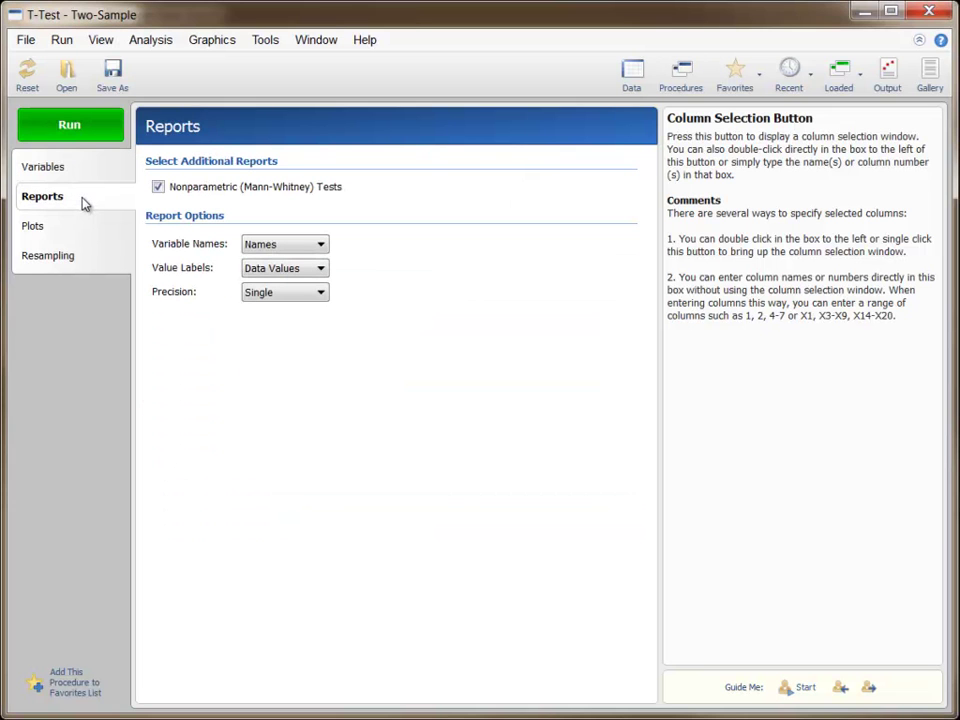
left_click(84, 227)
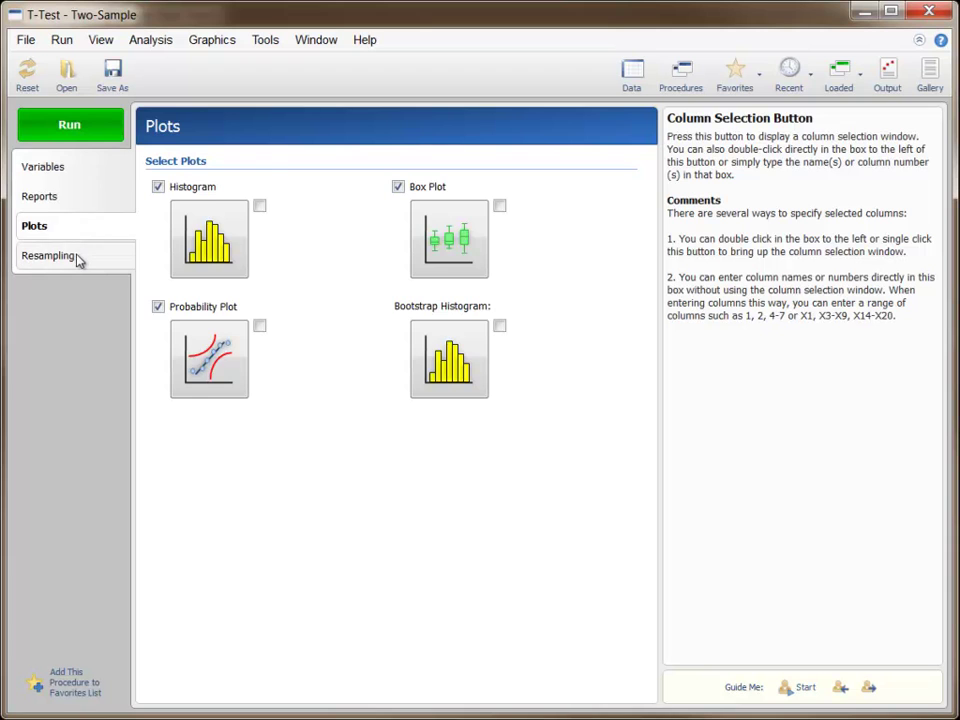
left_click(79, 258)
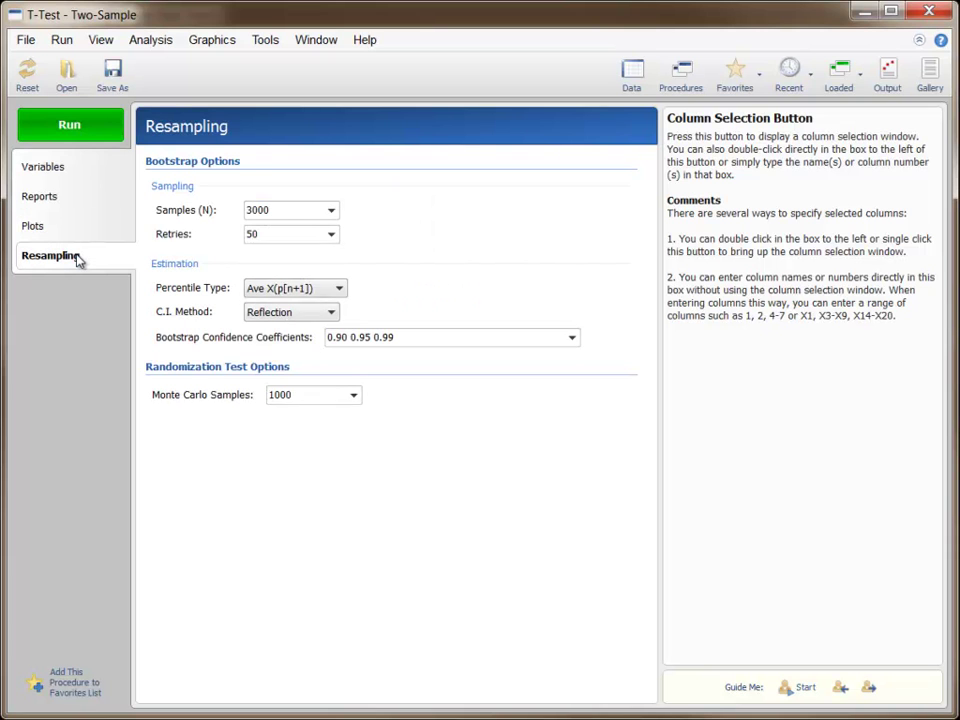
left_click(81, 175)
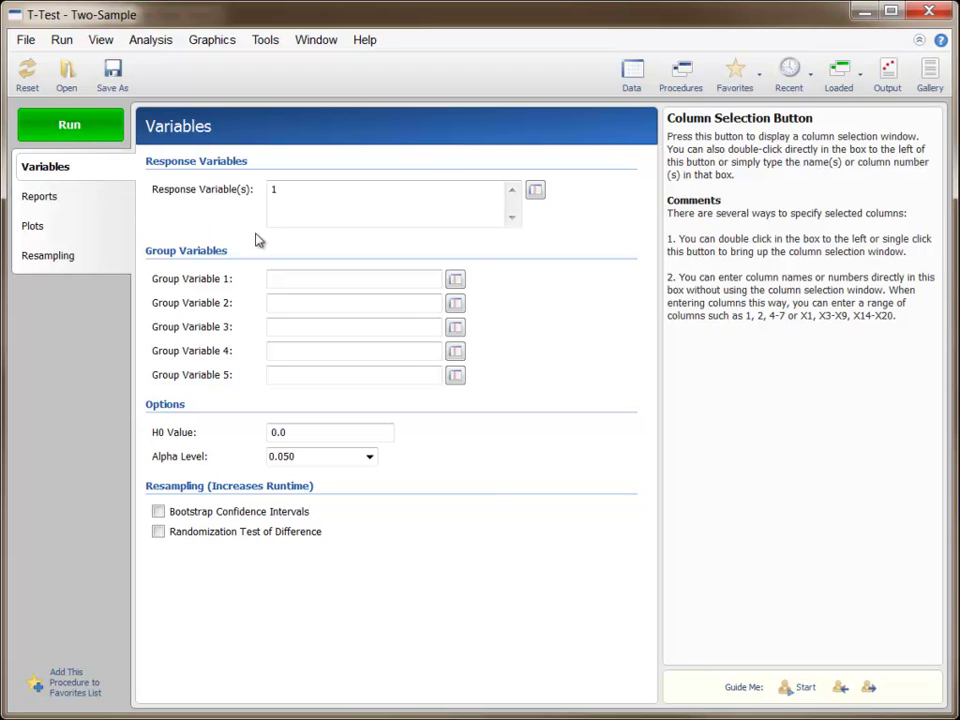
Step: Select the columns YldA through YldB as the response variables
left_click(535, 192)
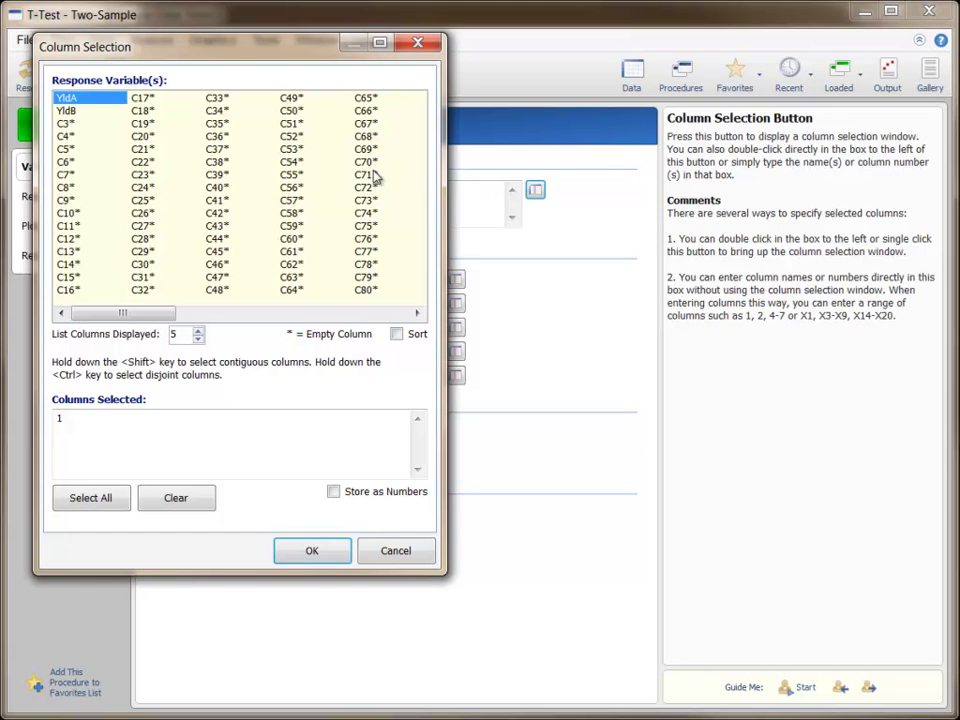
left_click(95, 113, "shift")
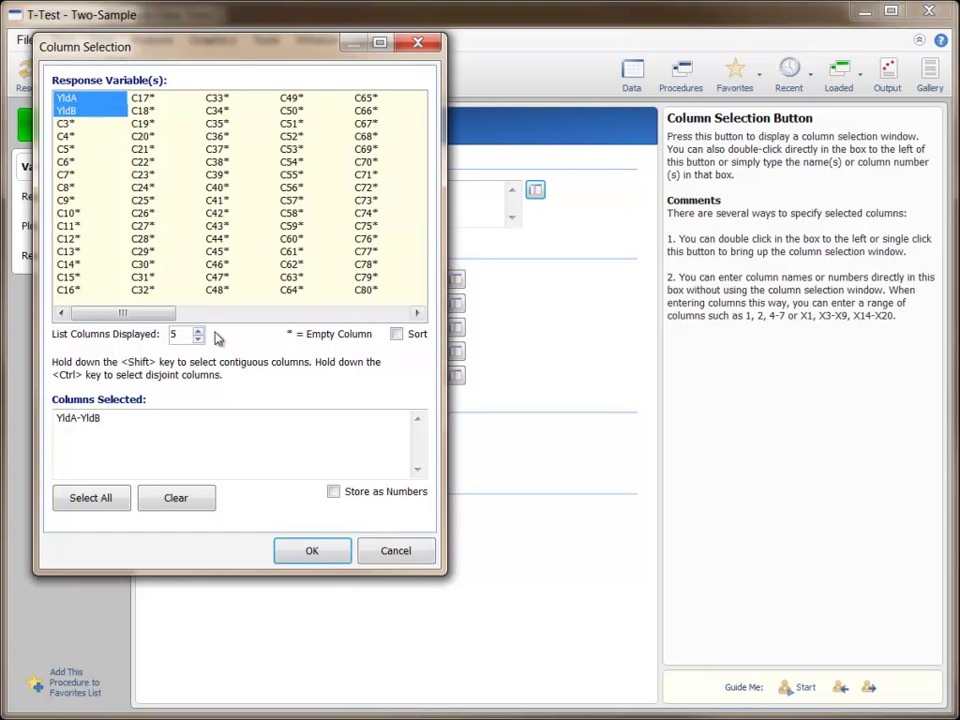
left_click(316, 551)
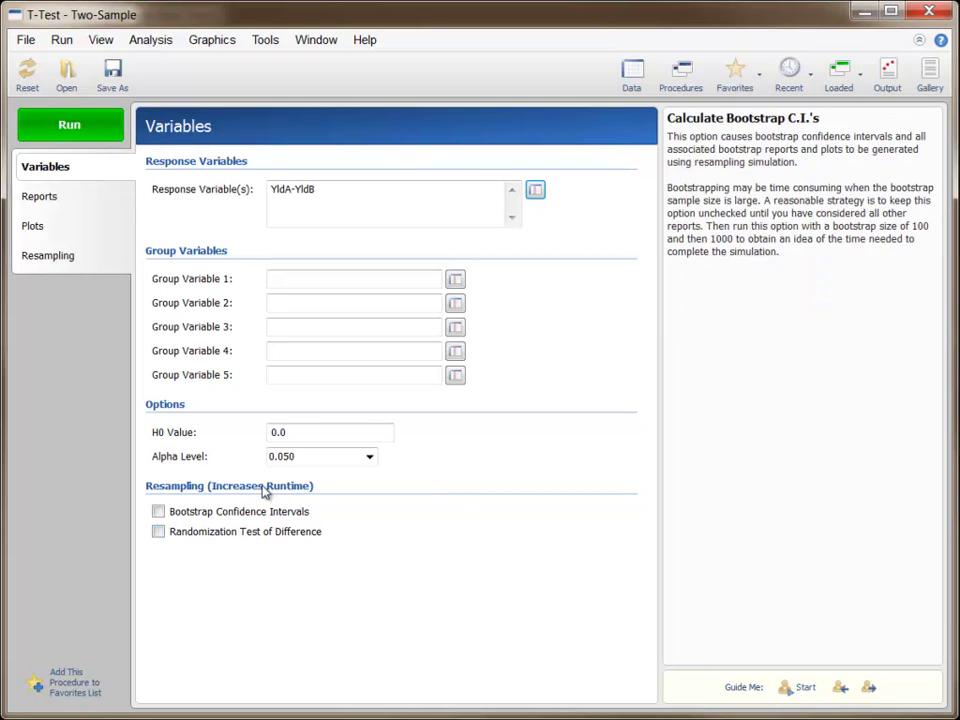
left_click(54, 233)
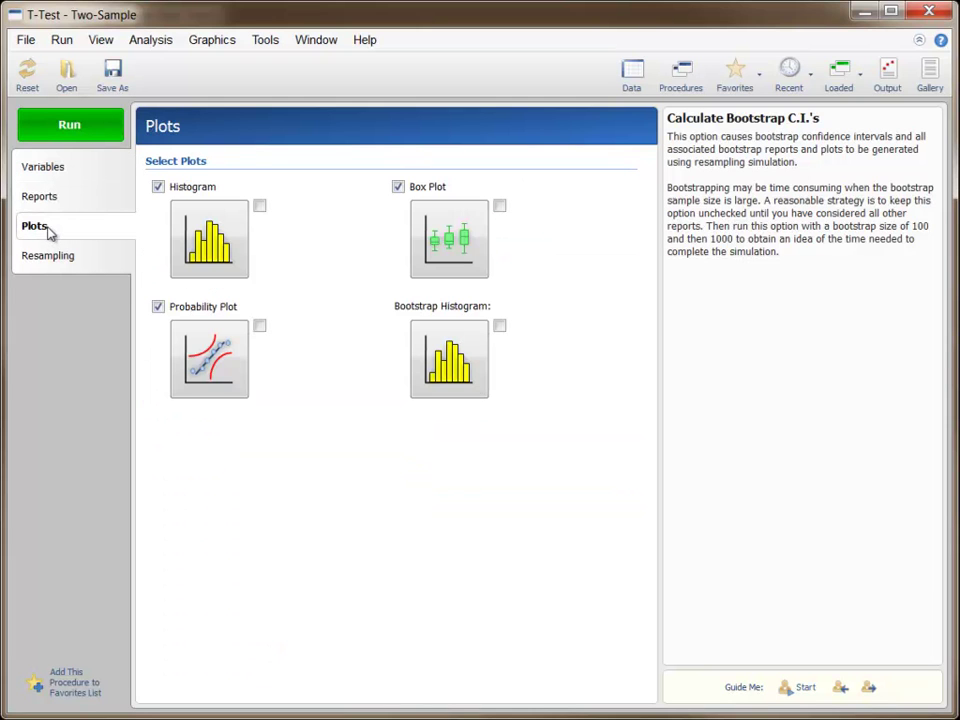
left_click(457, 245)
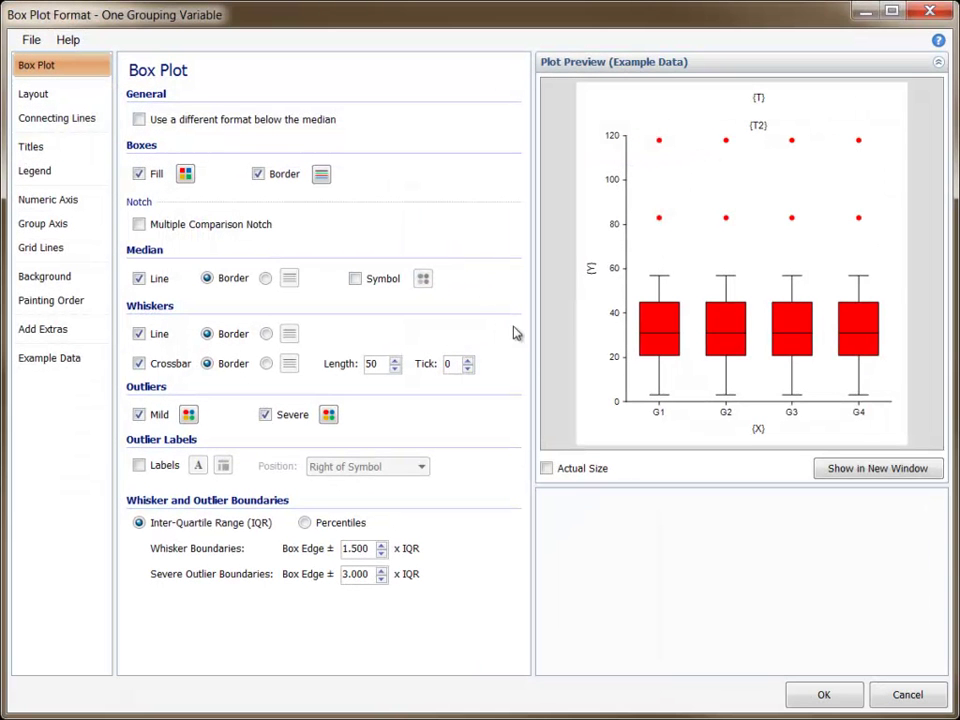
left_click(823, 696)
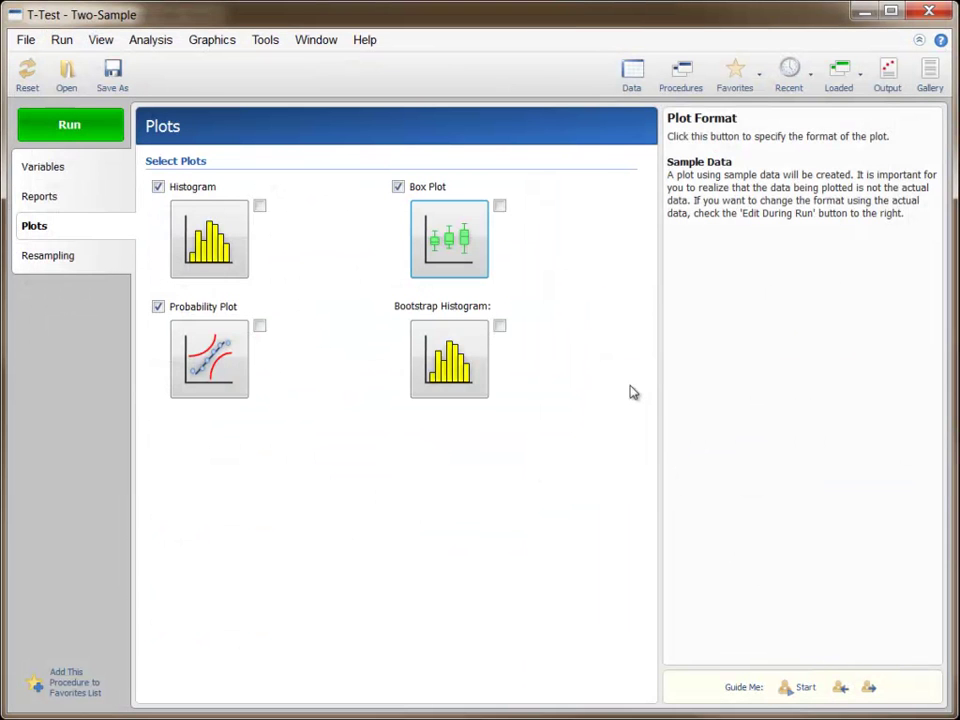
left_click(500, 207)
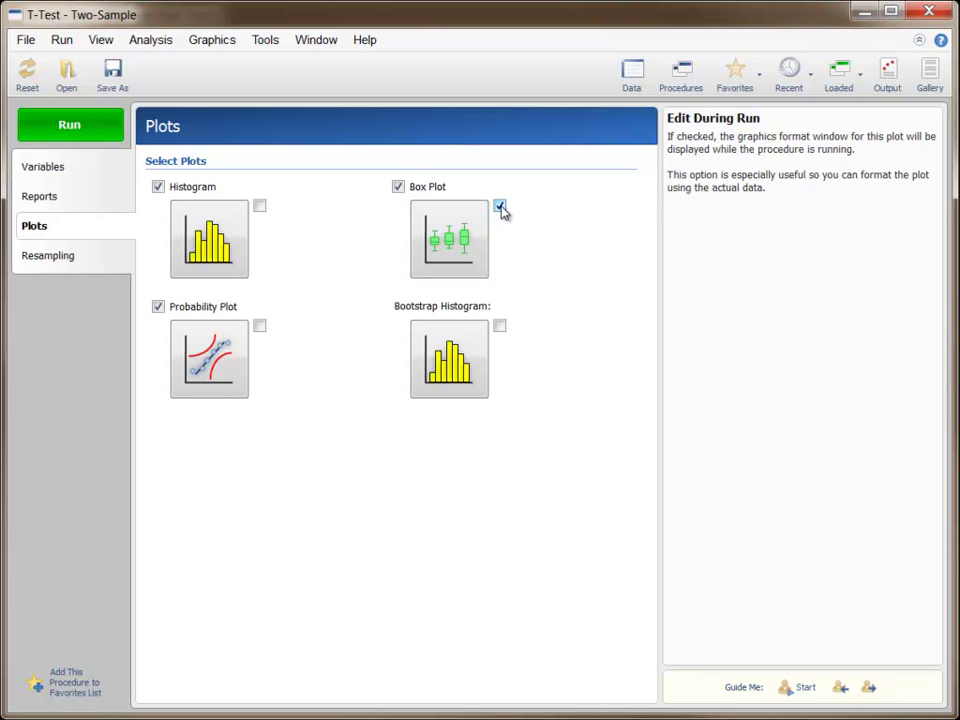
left_click(500, 207)
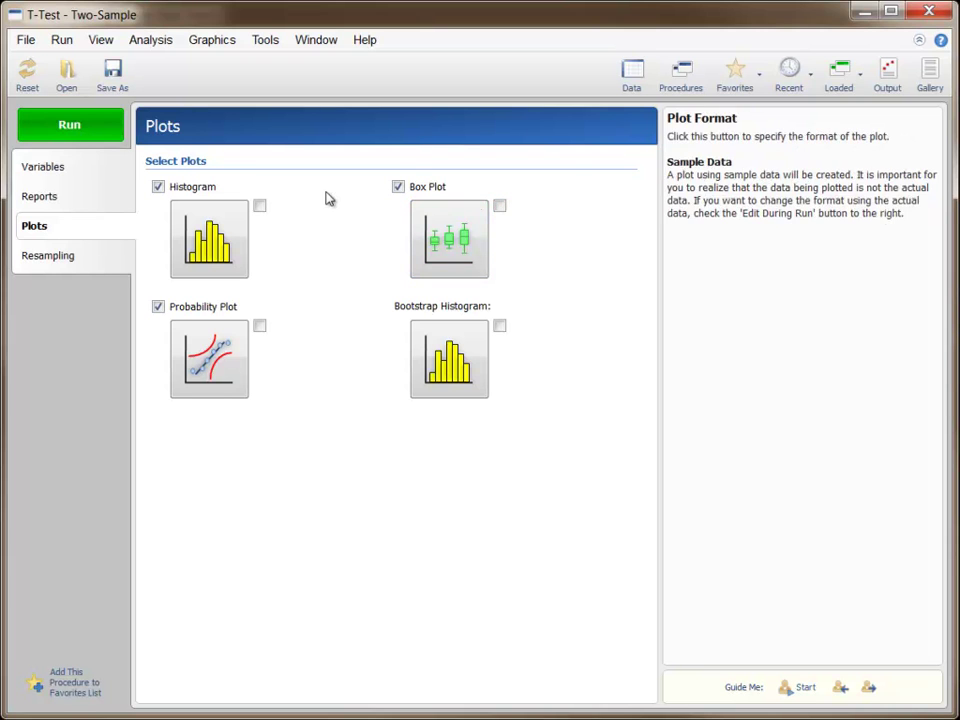
left_click(56, 168)
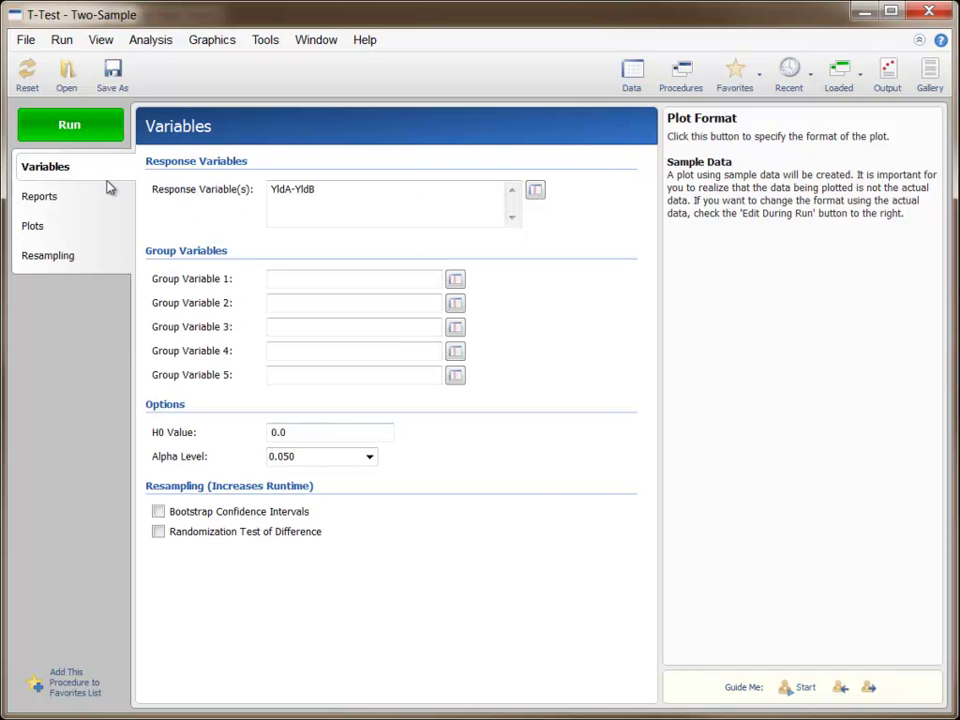
Step: Read the field help and open the Chapter 206 T-Test – Two-Sample documentation
mouse_move(279, 199)
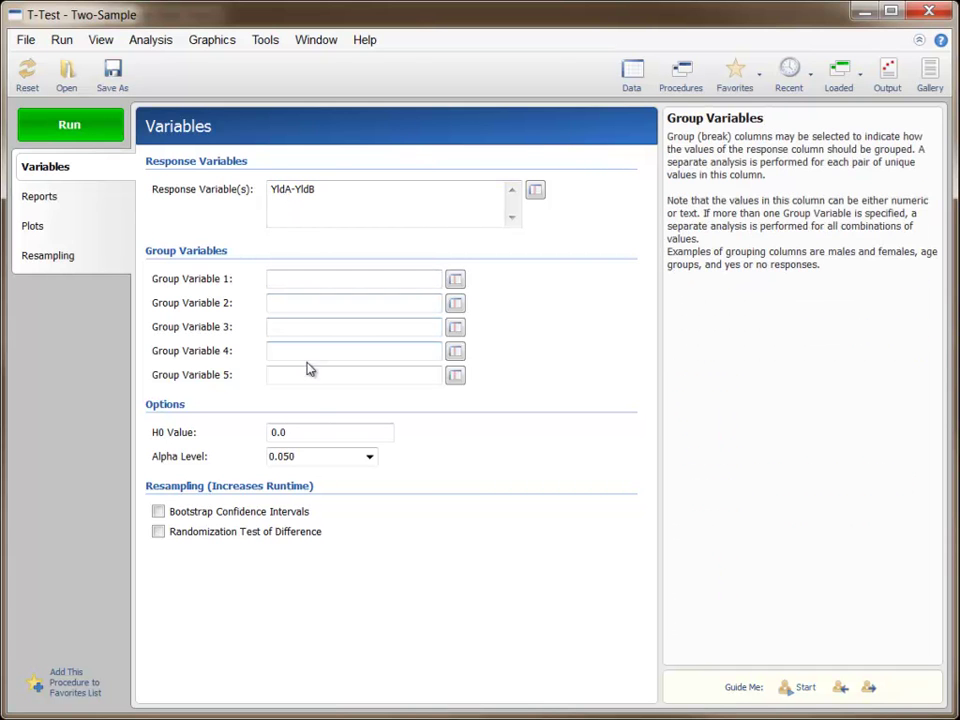
mouse_move(304, 454)
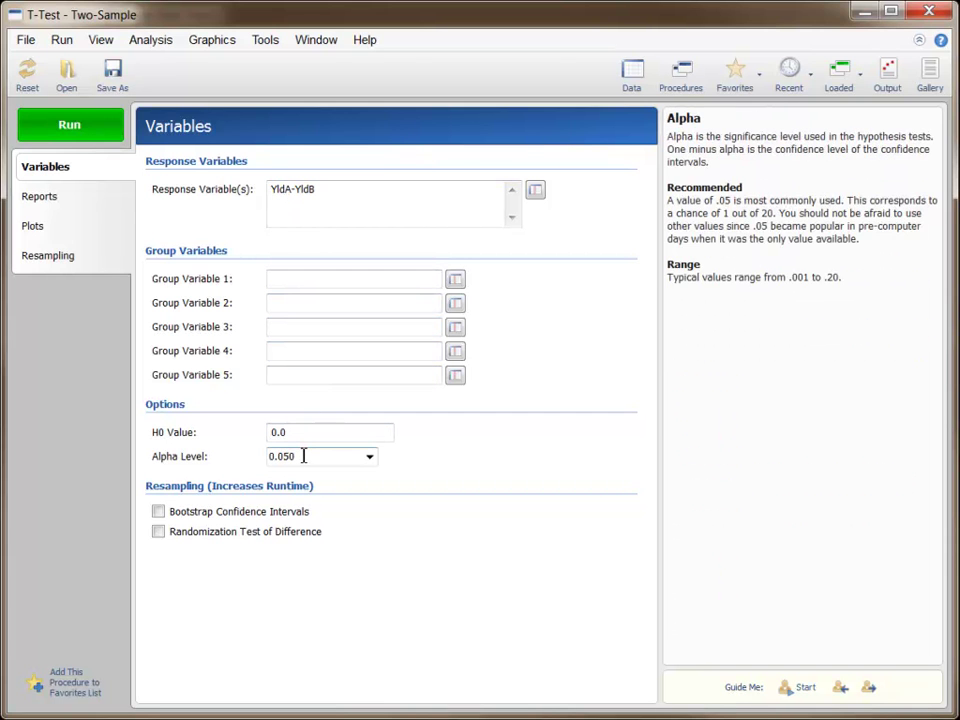
mouse_move(157, 535)
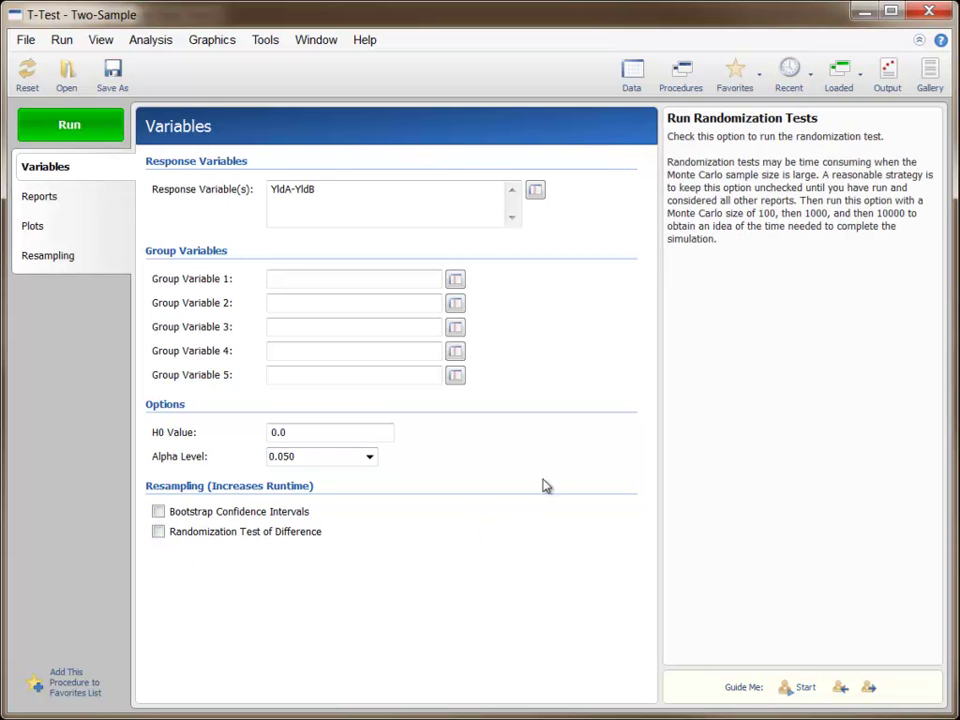
left_click(941, 41)
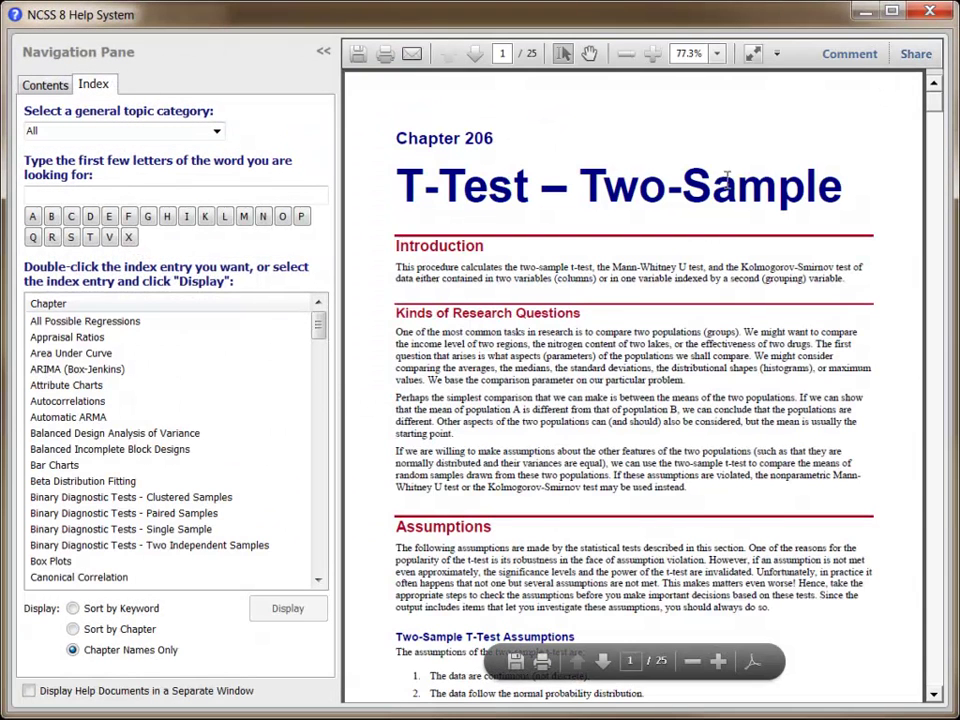
Step: Read the help through Resampling, Reports and Example 1 to Confidence-Limits, then close it
scroll(652, 196, "down", 5)
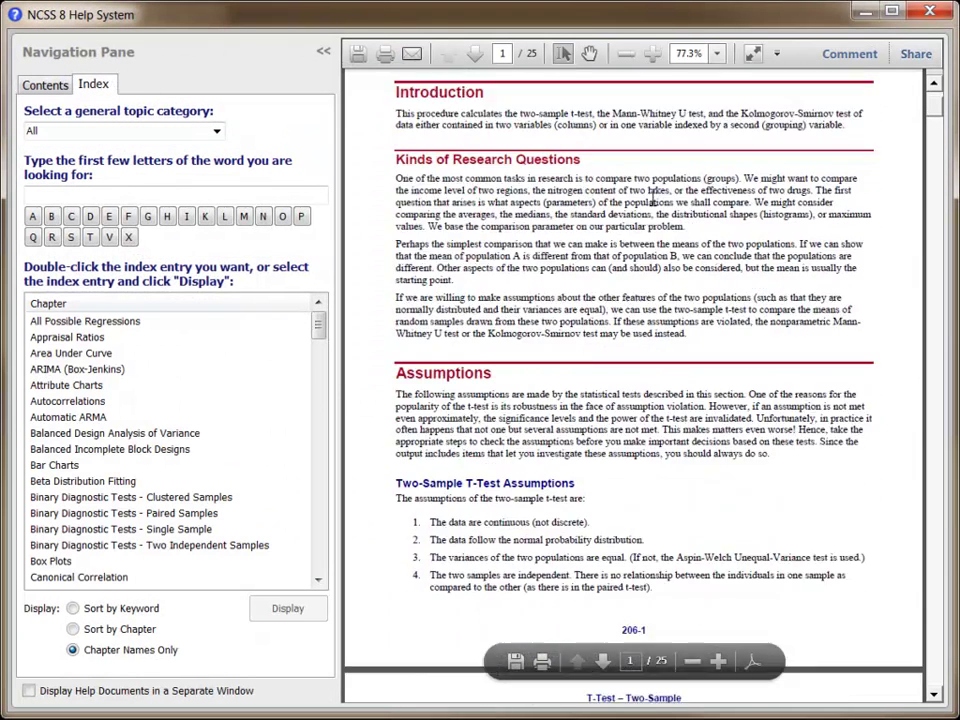
scroll(652, 196, "down", 8)
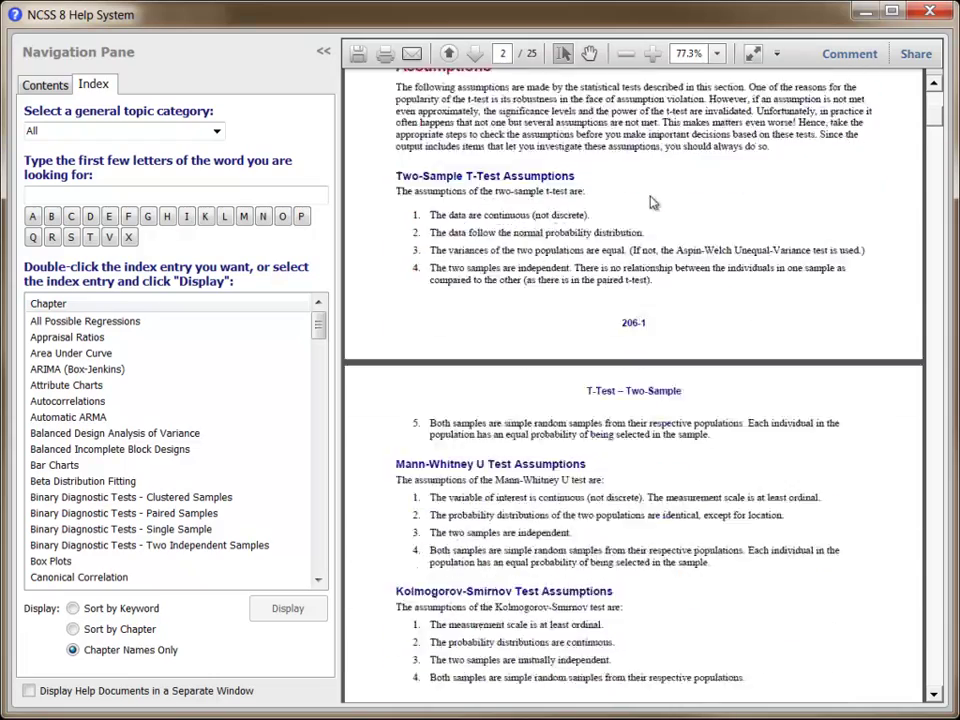
scroll(652, 203, "down", 4)
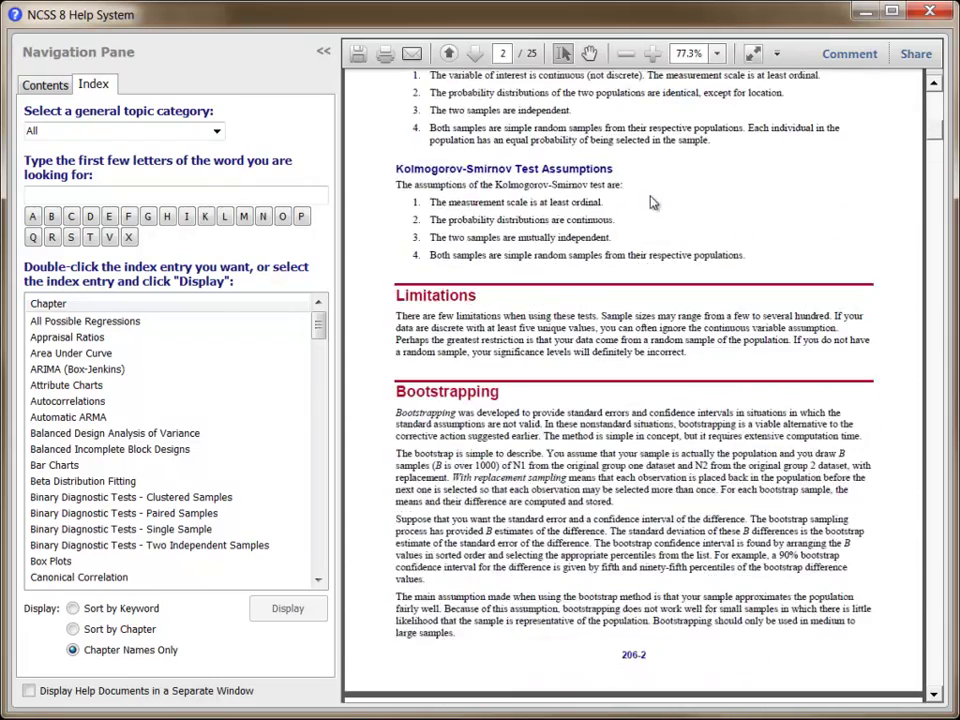
scroll(651, 199, "down", 4)
scroll(652, 198, "down", 8)
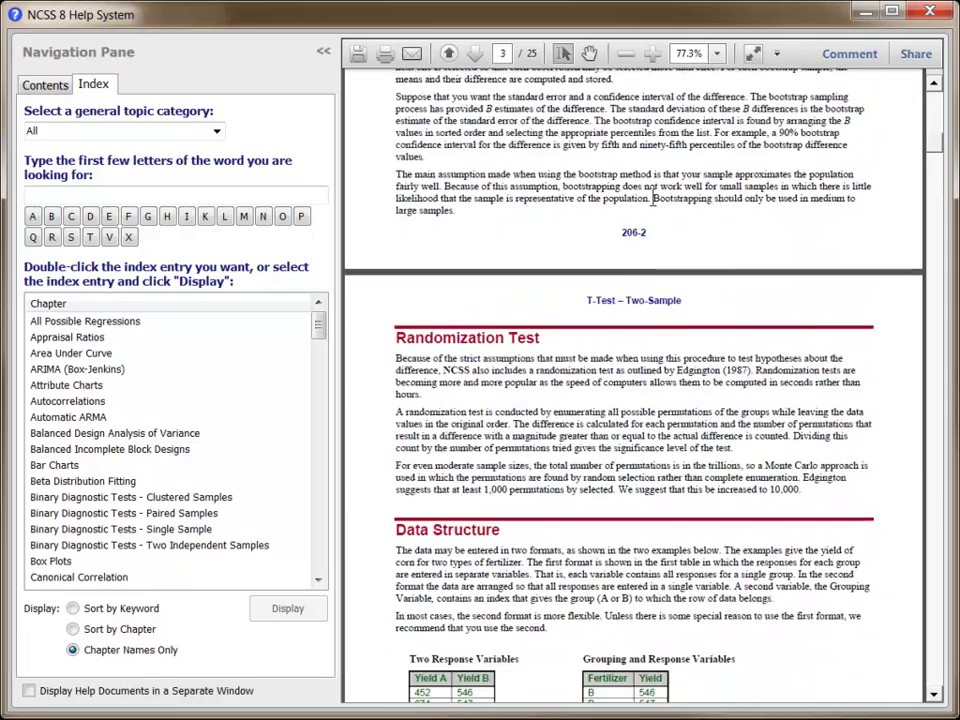
scroll(652, 198, "down", 8)
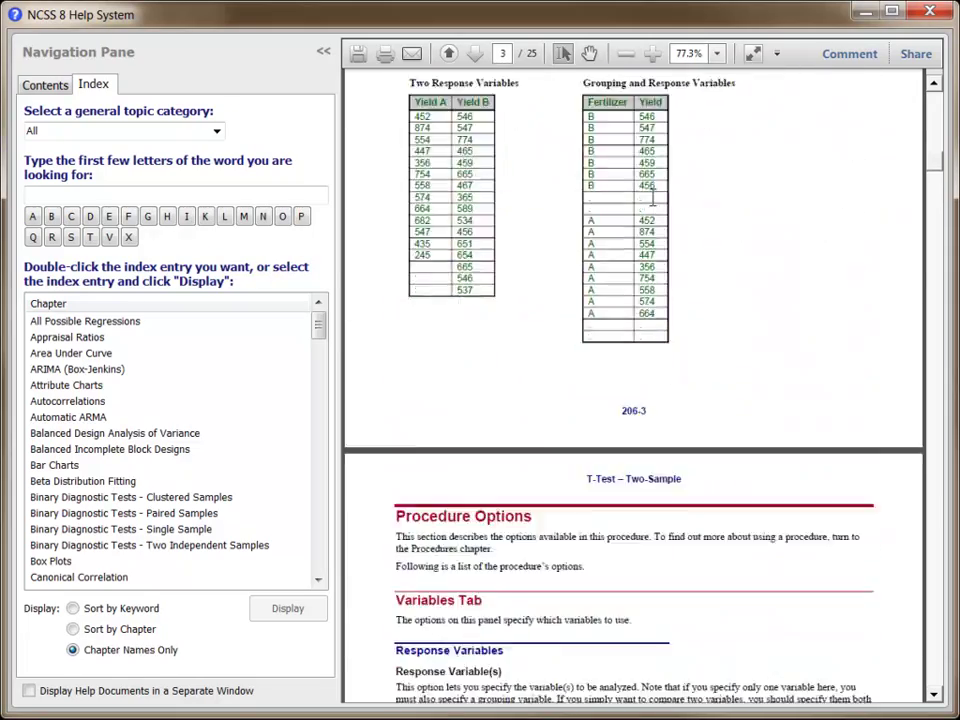
scroll(651, 203, "down", 8)
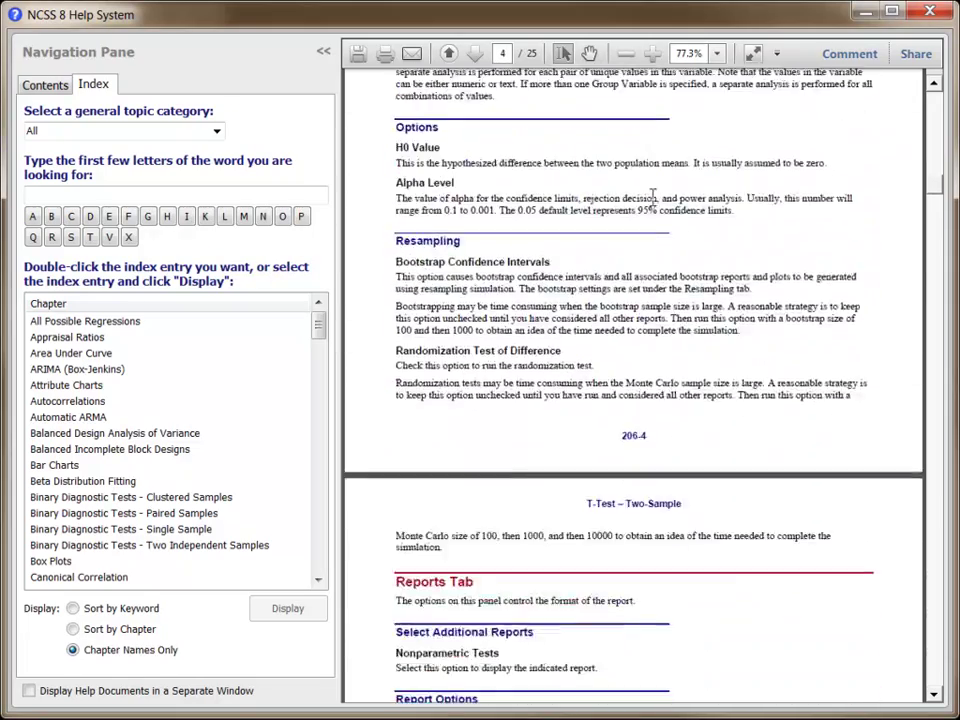
scroll(651, 203, "down", 8)
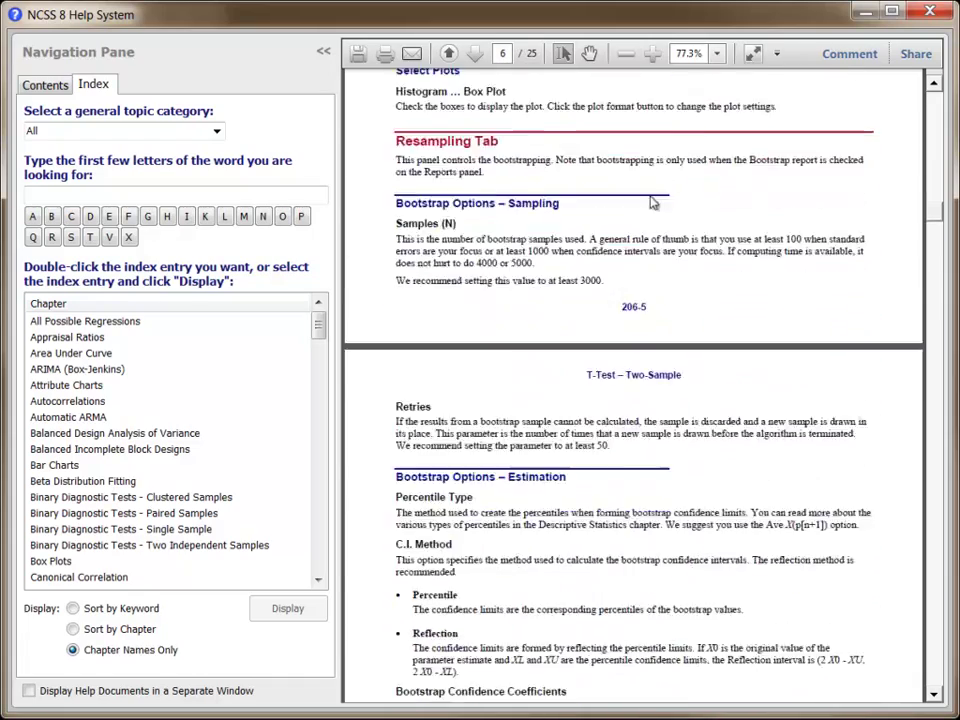
scroll(652, 198, "down", 8)
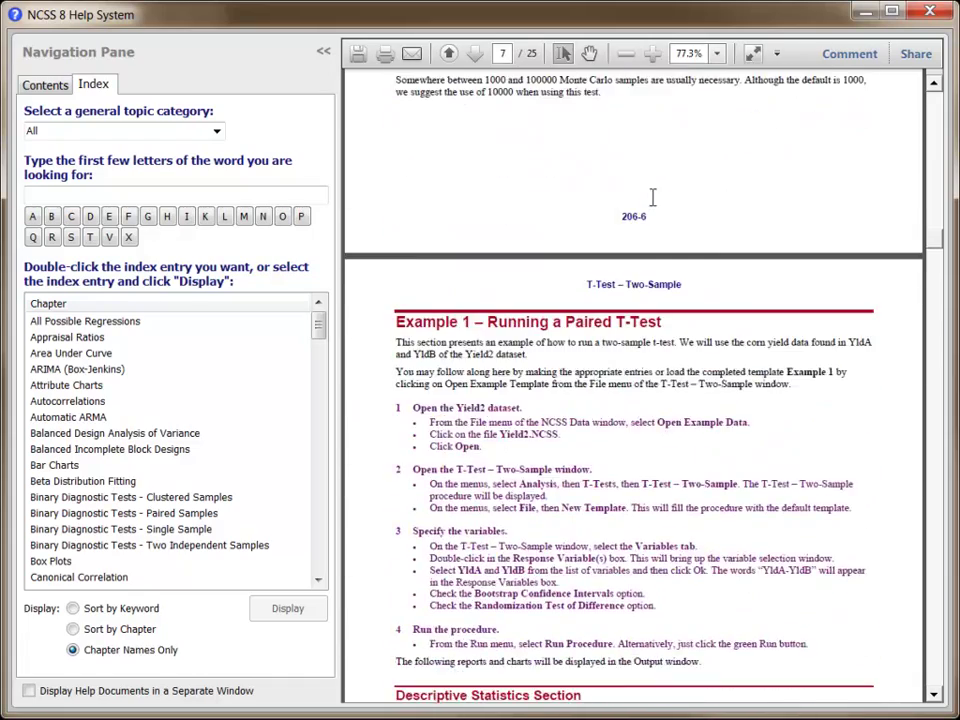
scroll(652, 197, "down", 8)
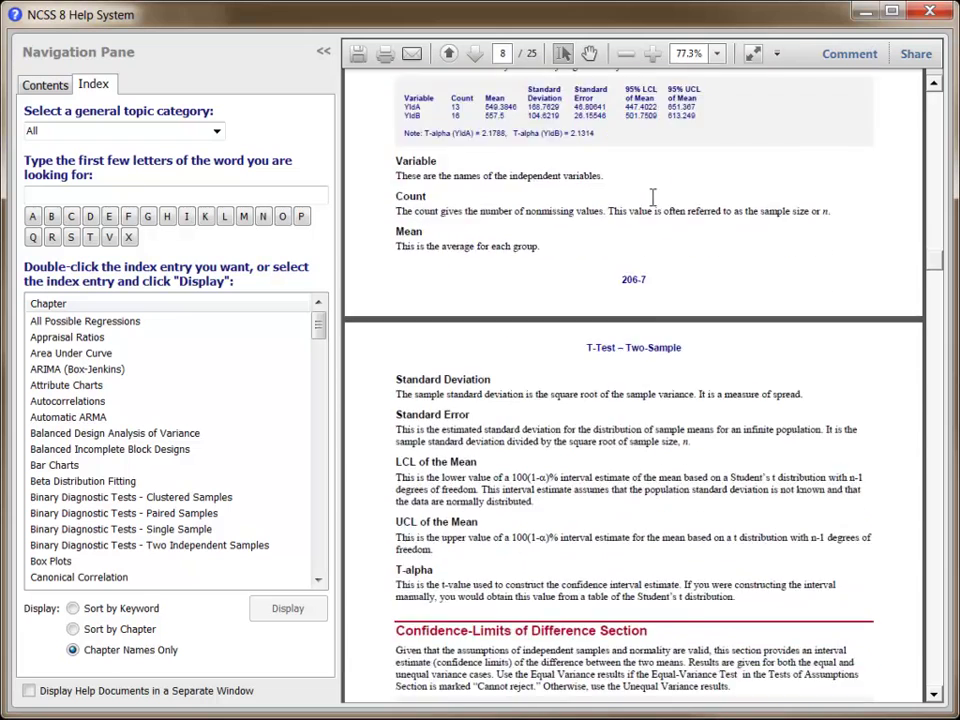
scroll(651, 197, "down", 4)
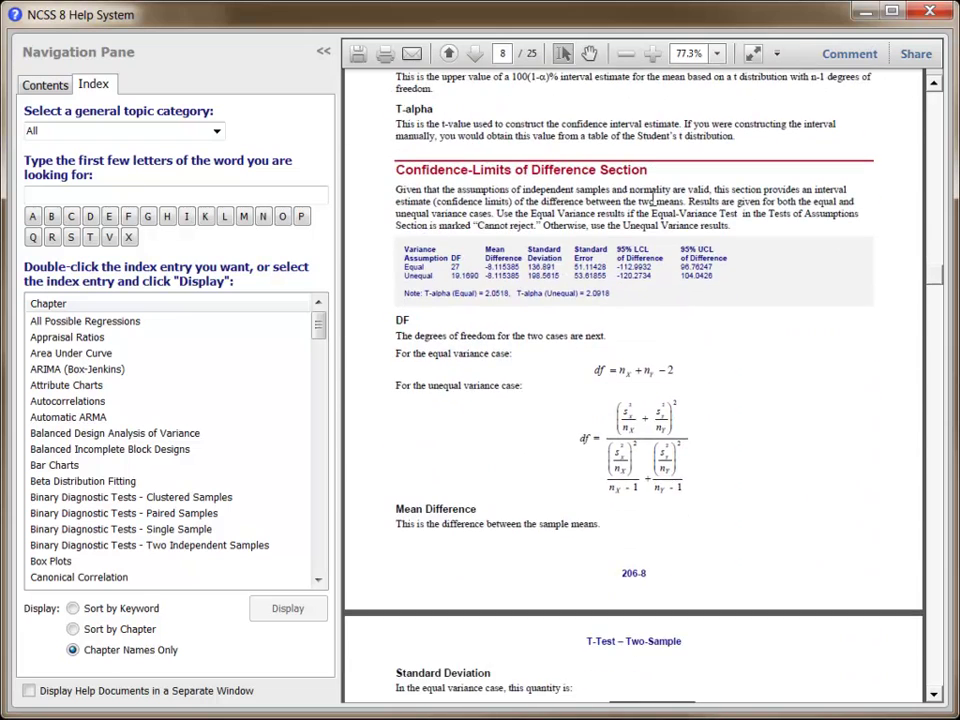
scroll(653, 197, "down", 2)
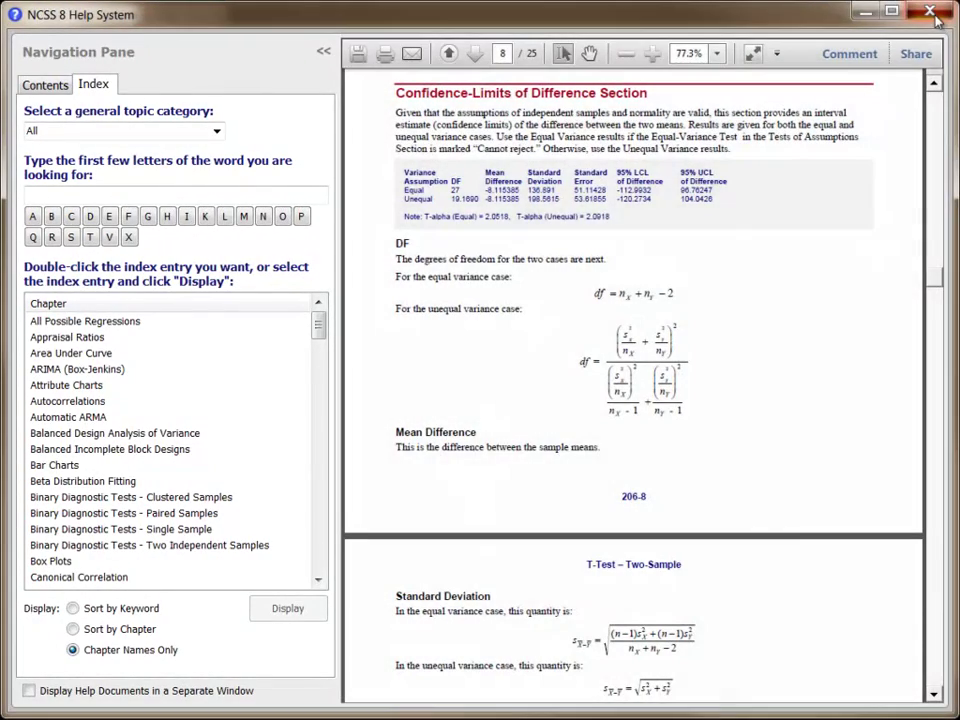
left_click(931, 12)
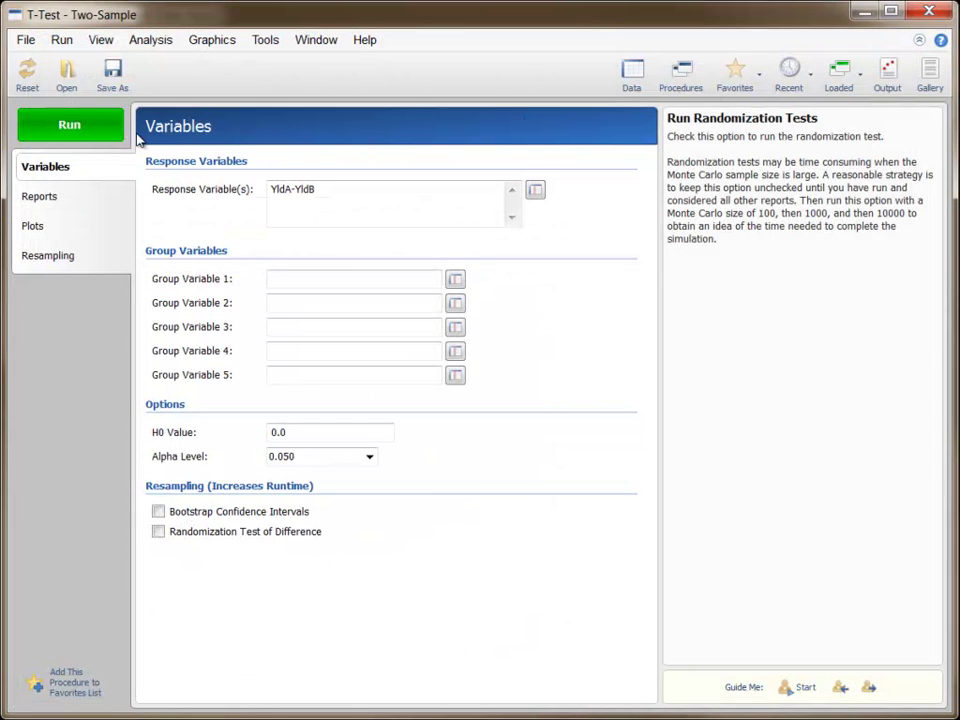
Step: Run the YldA-YldB t-test, review the Two-Sample Test Report, and close the output
left_click(70, 125)
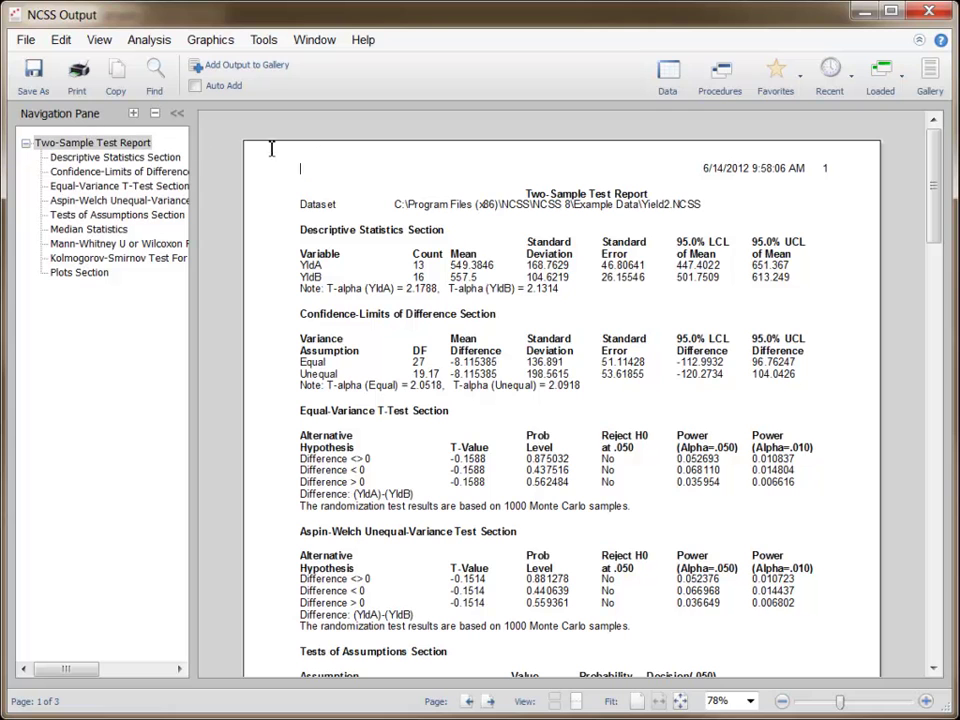
left_click(928, 14)
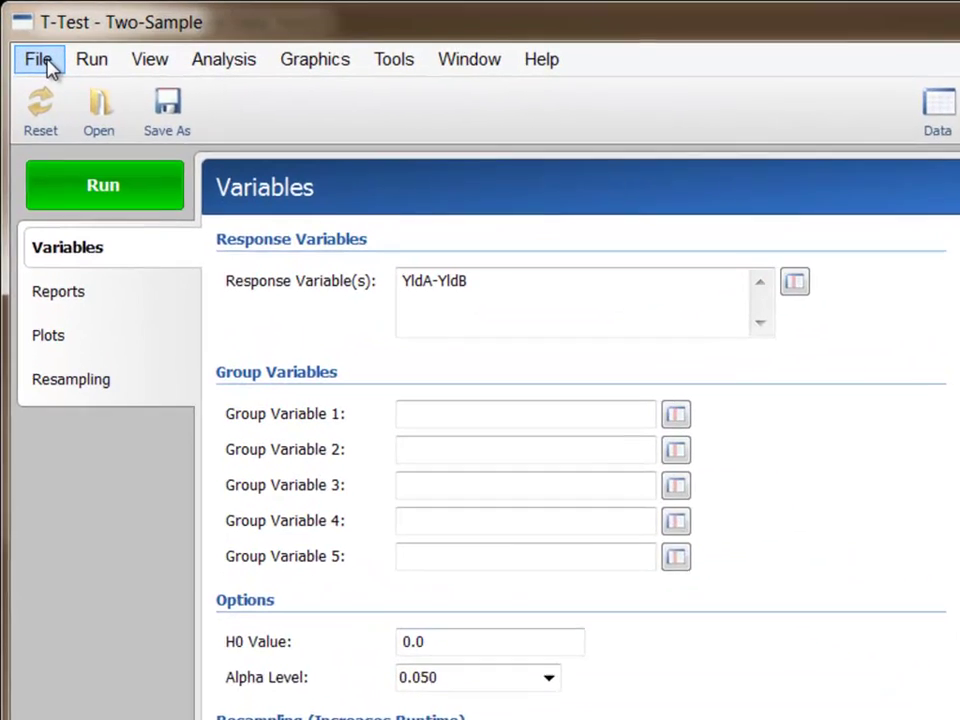
Step: Show the example templates list with Yield2 Data and Pizza Data options
left_click(36, 50)
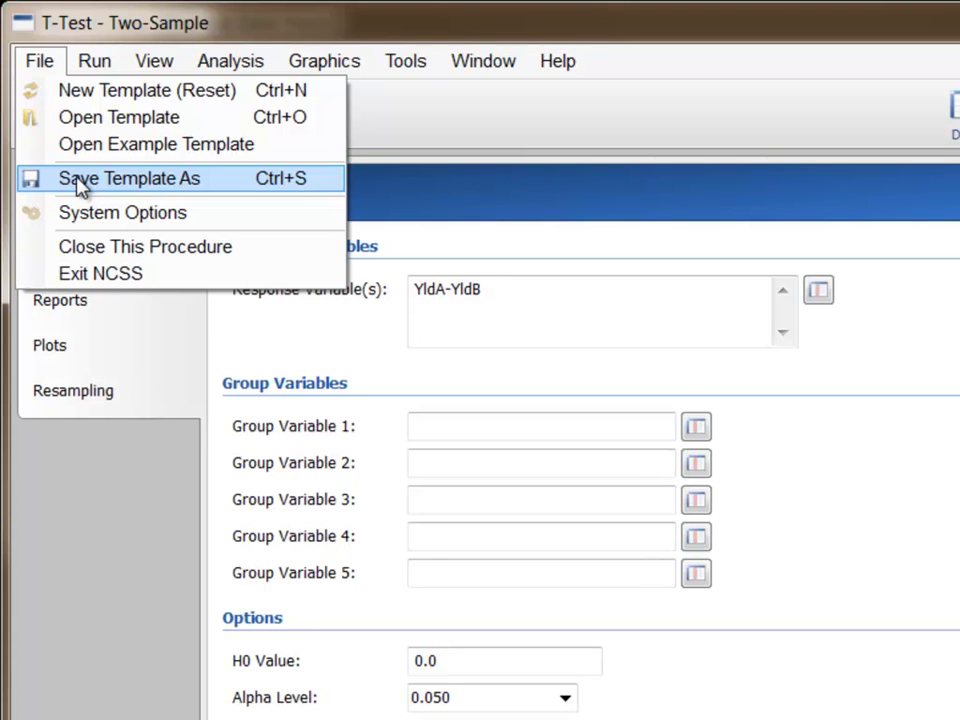
left_click(86, 146)
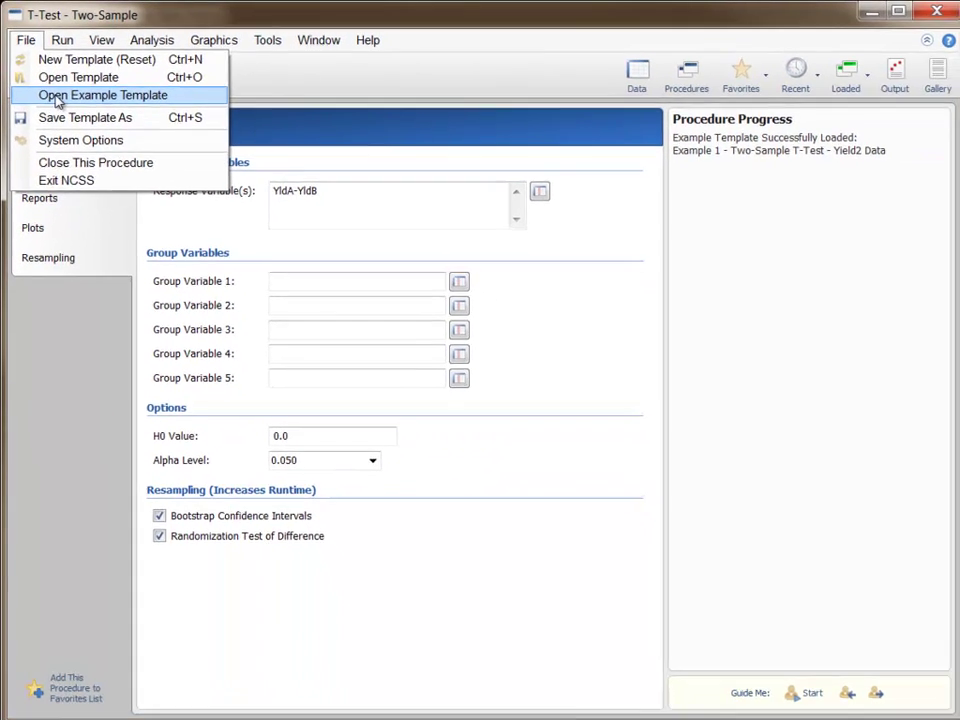
left_click(57, 96)
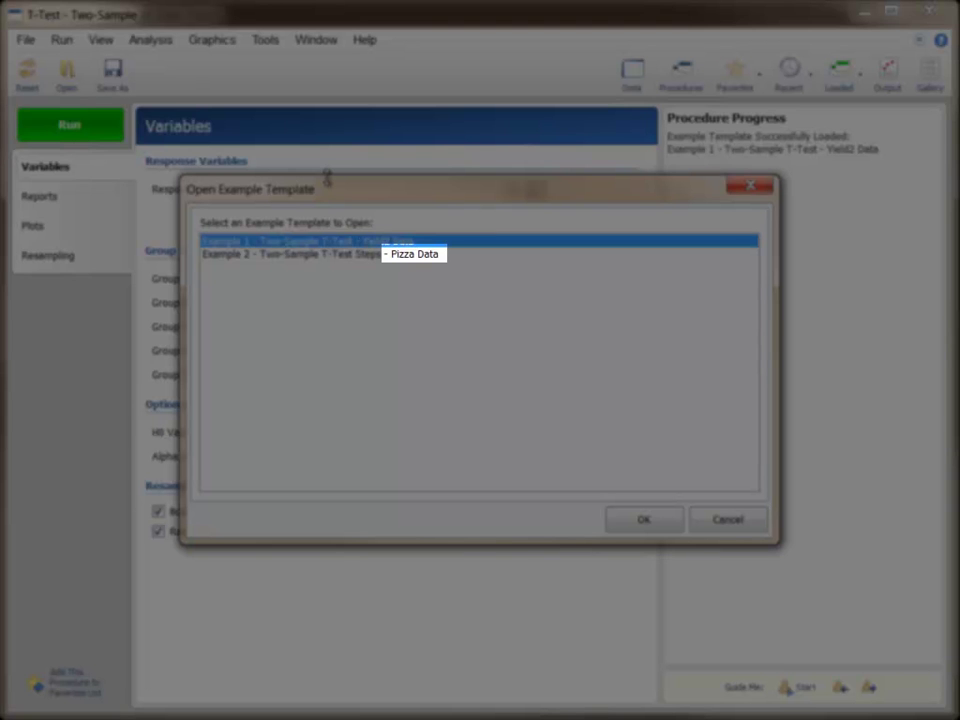
Step: Load the Example 2 Pizza Data template, setting Pizza1-Pizza2 as response variables
left_click(337, 256)
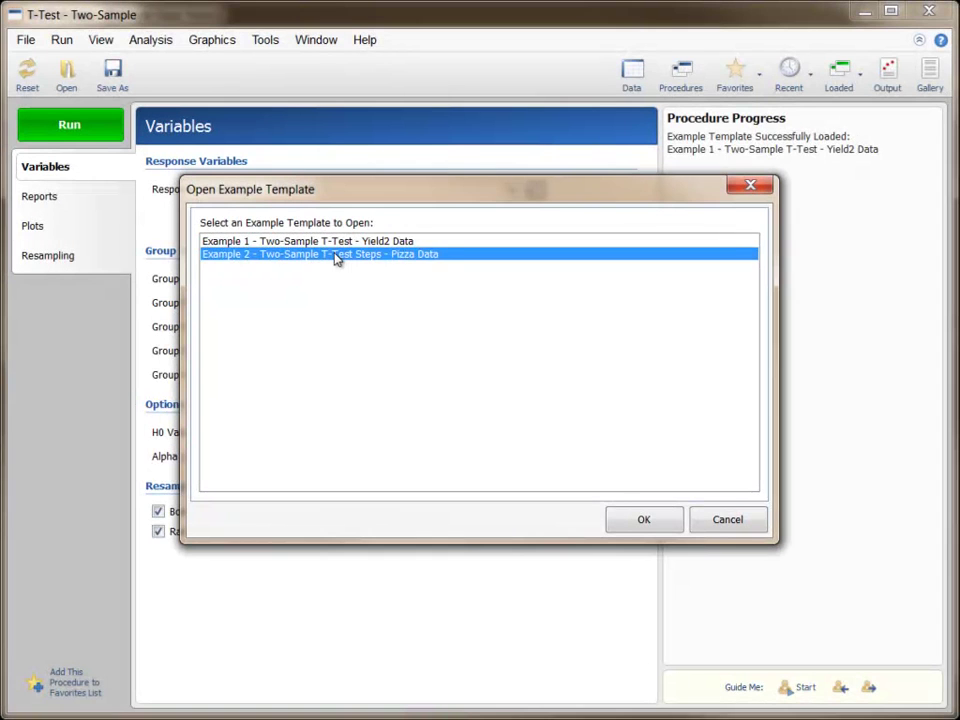
left_click(641, 520)
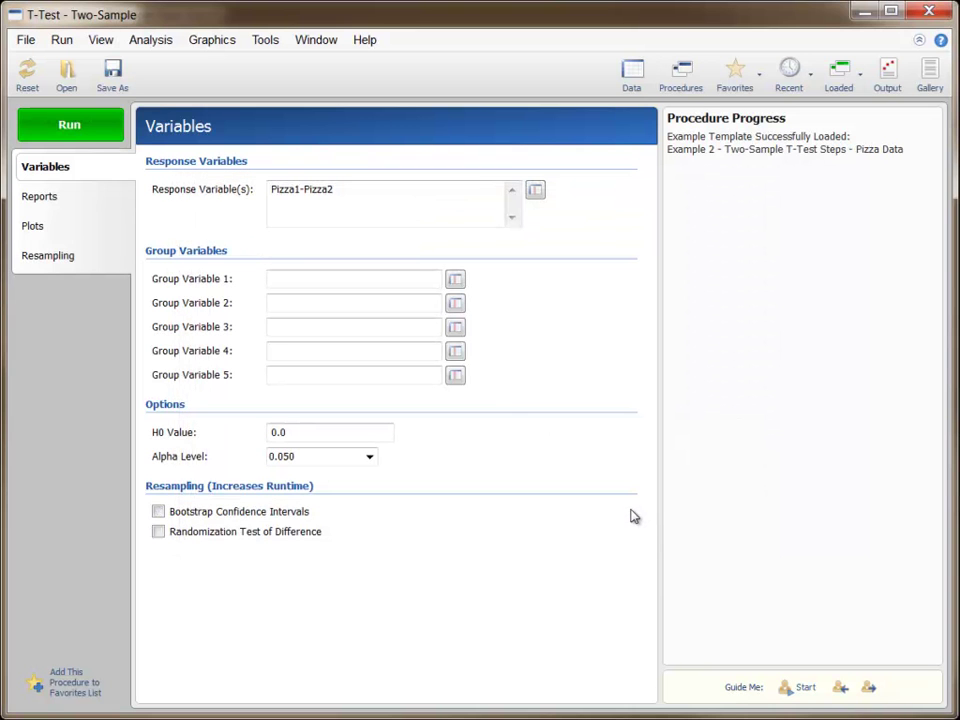
Step: Open the Pizza example dataset in the spreadsheet and switch back to T-Test - Two-Sample
left_click(632, 74)
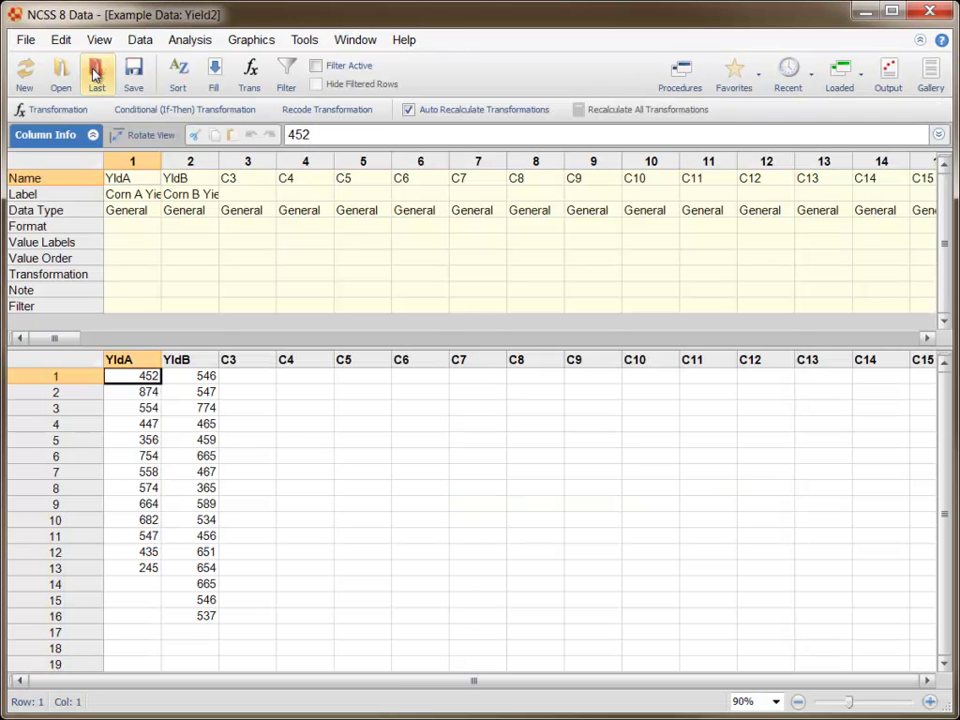
left_click(26, 40)
left_click(71, 116)
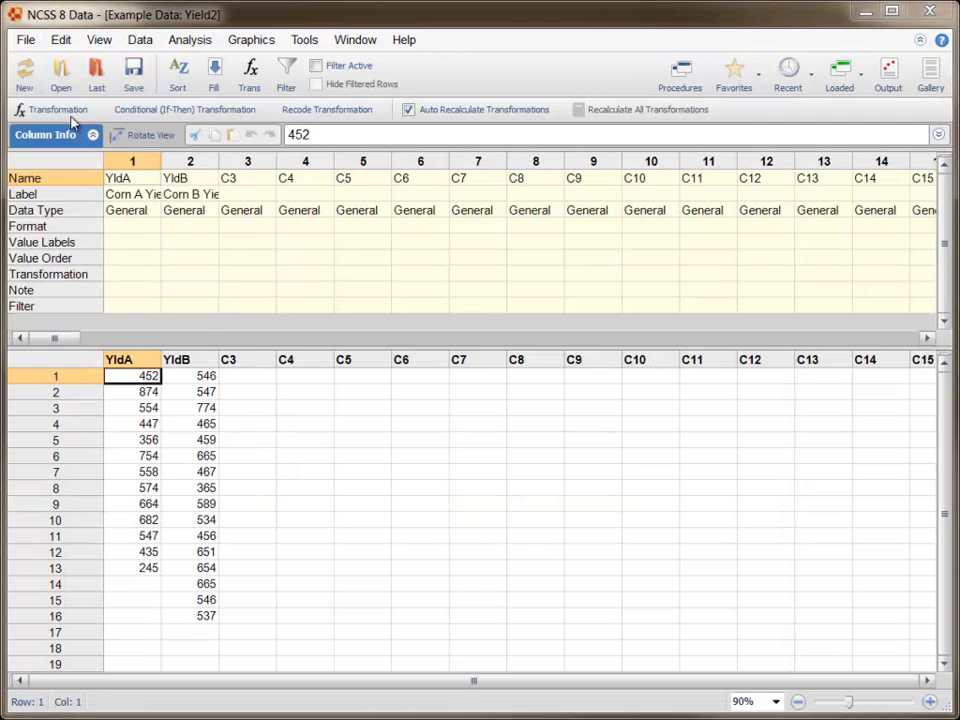
left_click(557, 482)
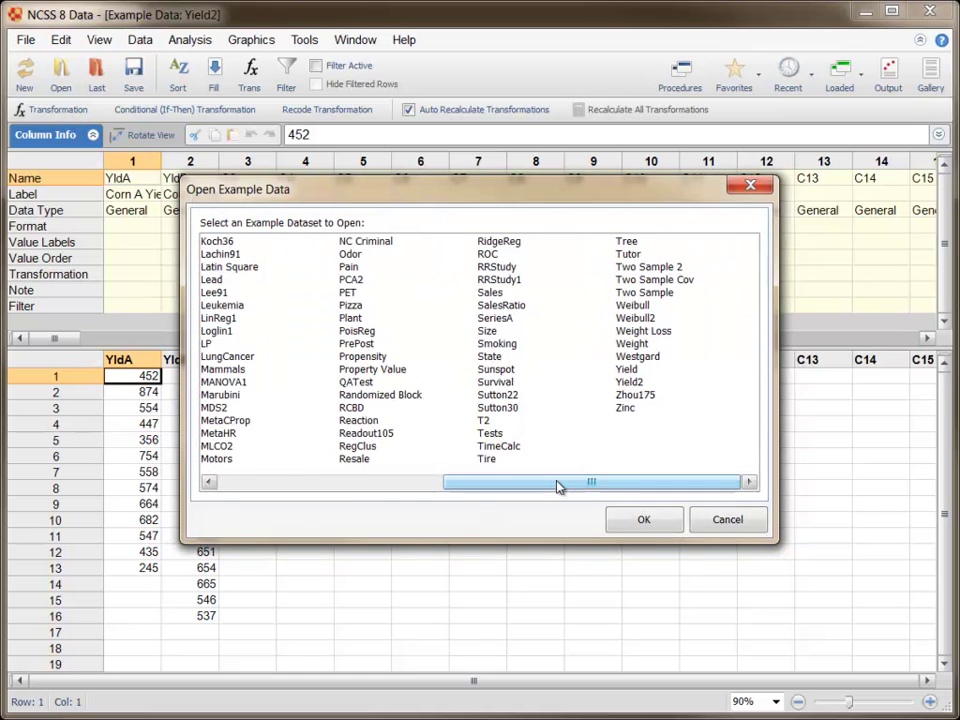
left_click(352, 305)
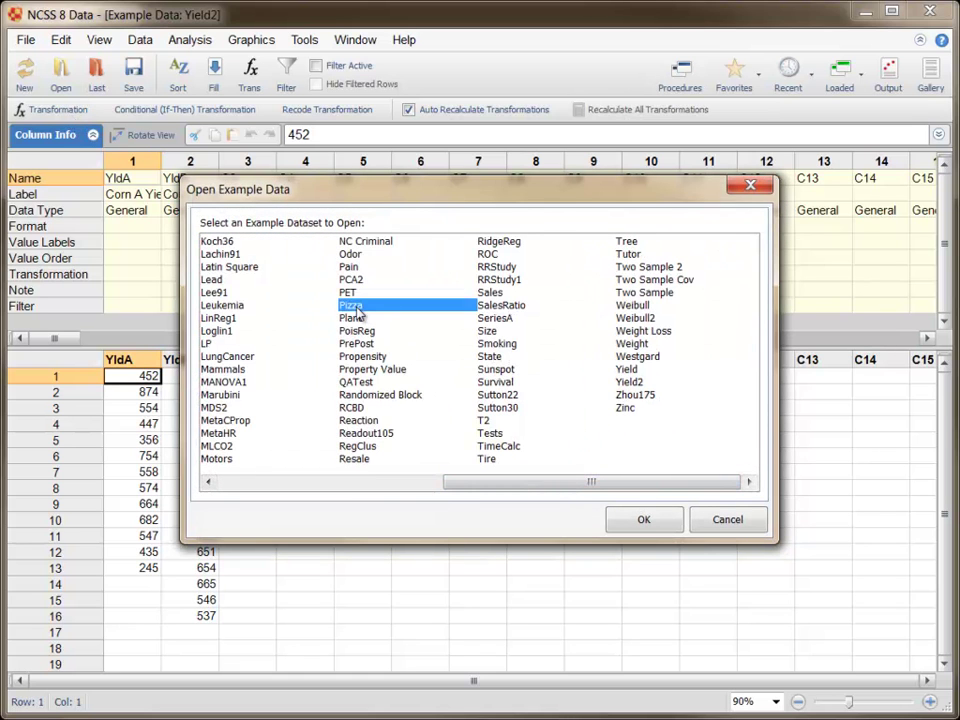
left_click(636, 520)
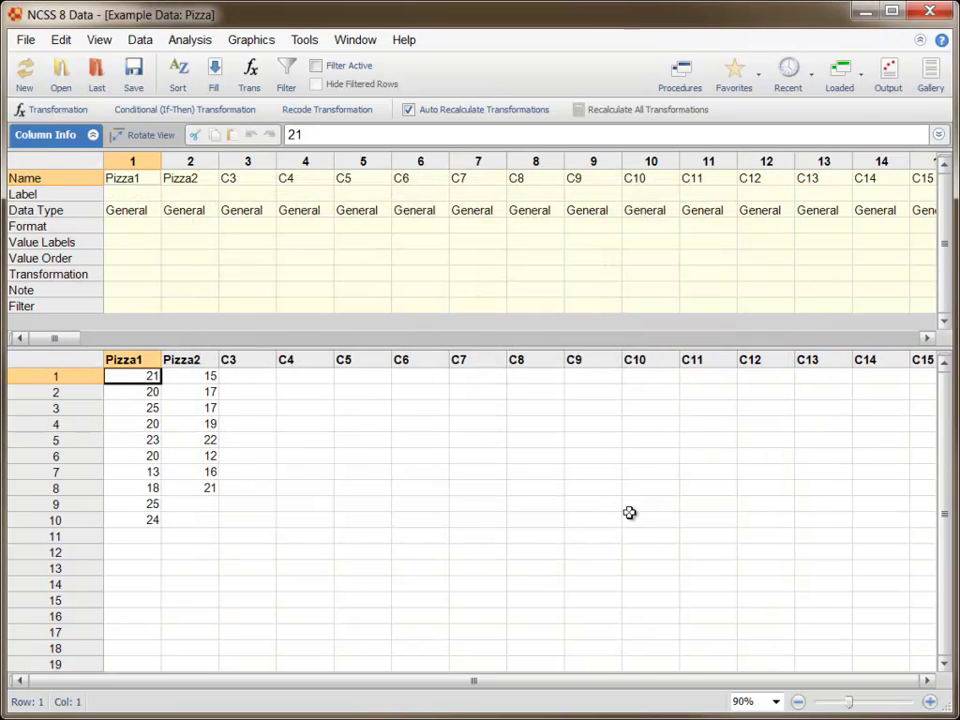
left_click(846, 88)
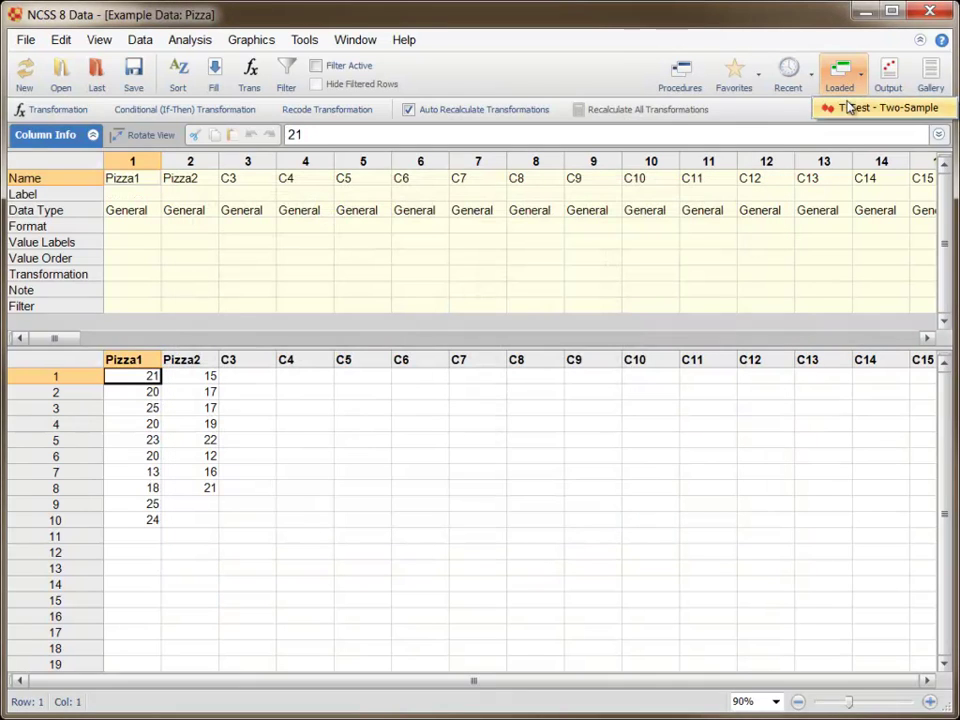
left_click(849, 104)
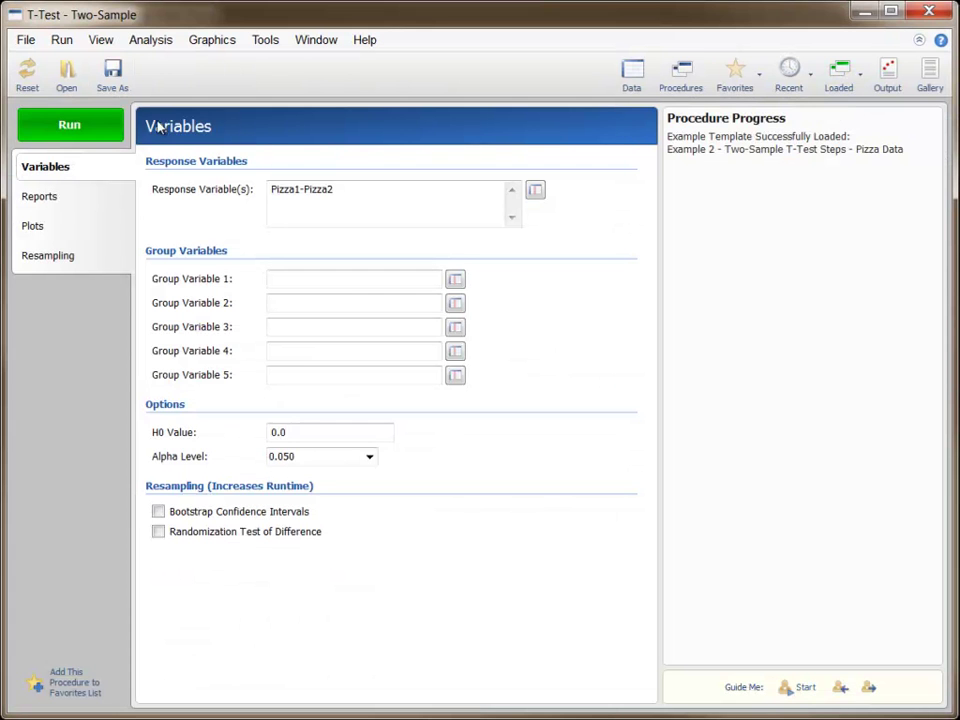
Step: Run the Pizza1 vs Pizza2 t-test, browse its report sections, then return to the procedure
left_click(94, 126)
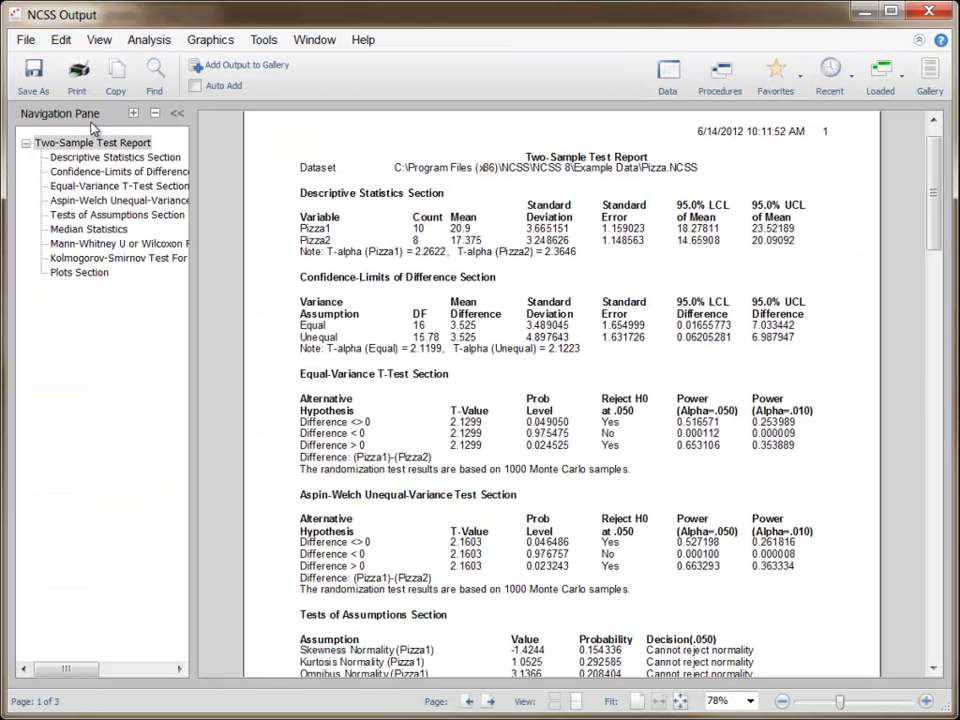
left_click(95, 157)
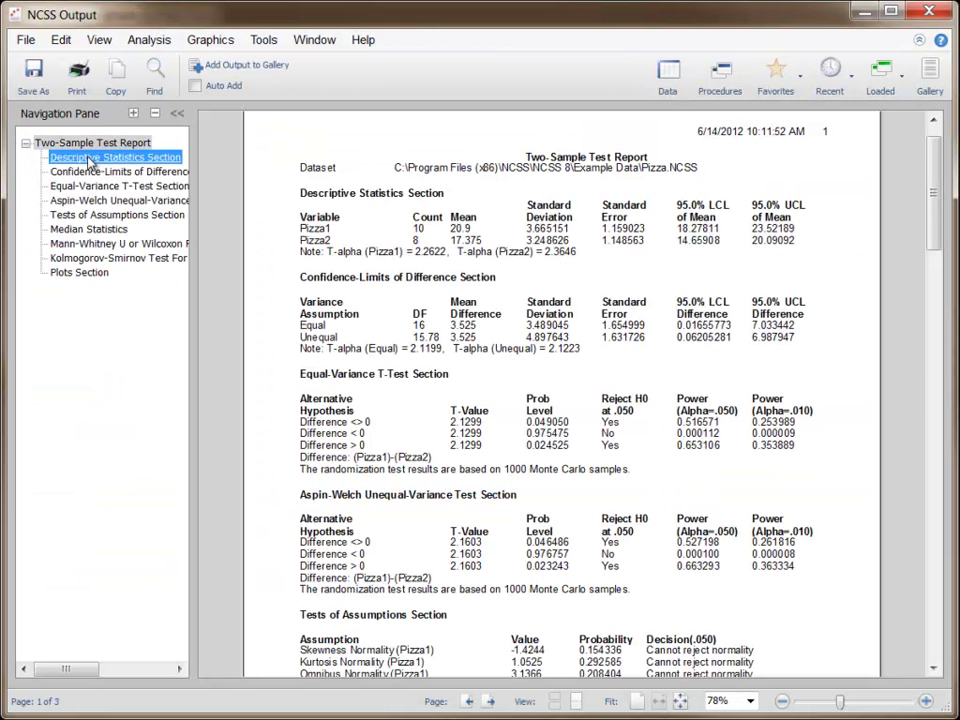
left_click(88, 187)
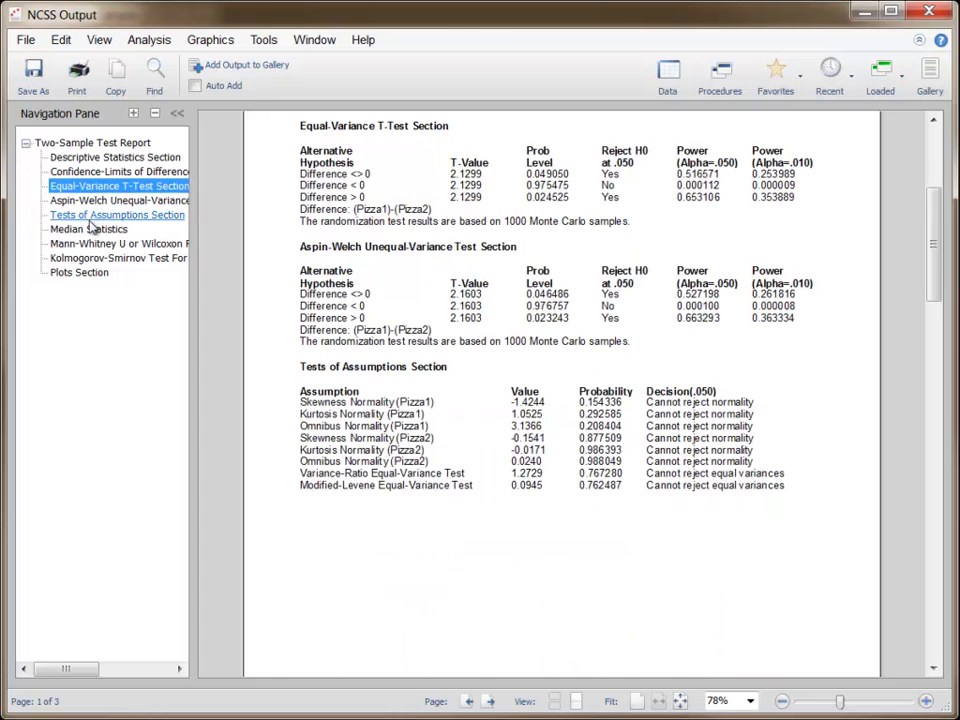
left_click(88, 230)
left_click(84, 258)
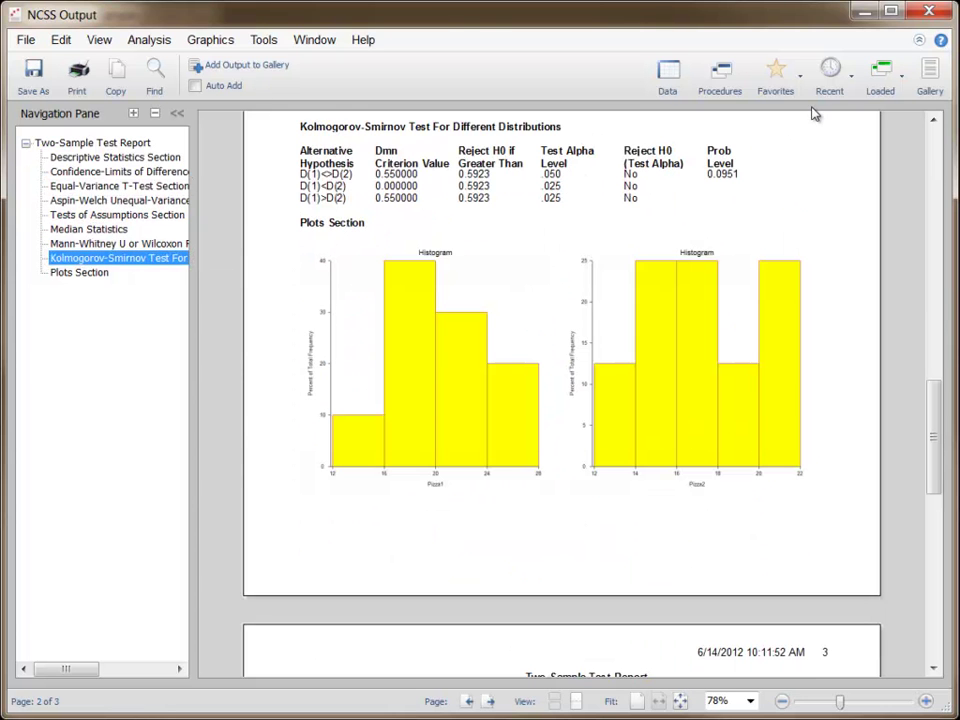
left_click(880, 82)
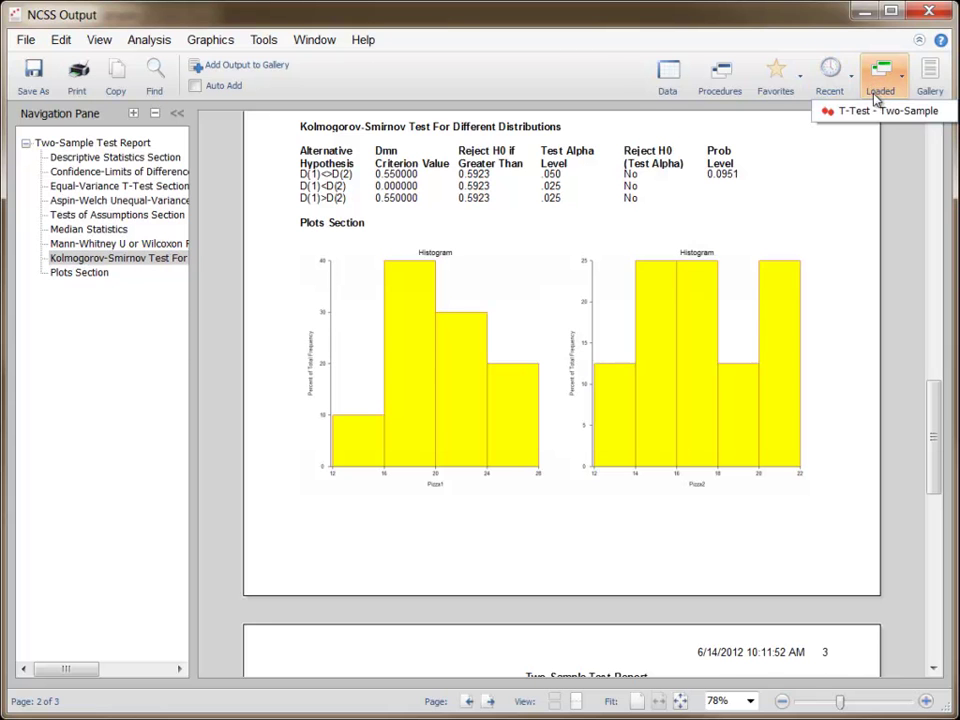
left_click(871, 112)
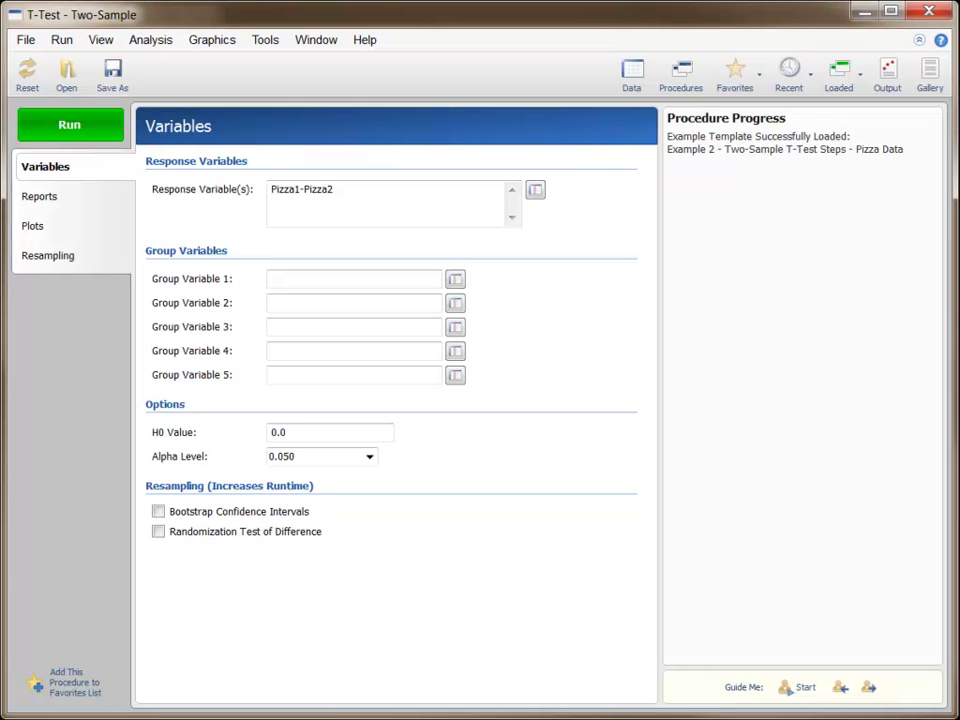
Step: Reset the procedure to a new default template and look over the Run menu
left_click(27, 40)
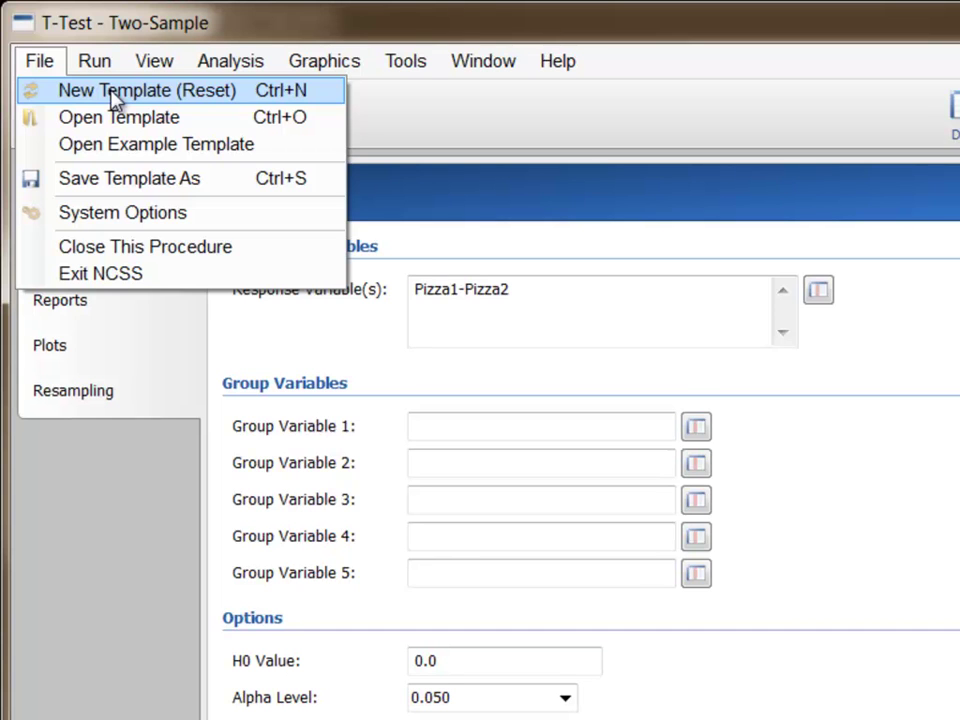
left_click(113, 97)
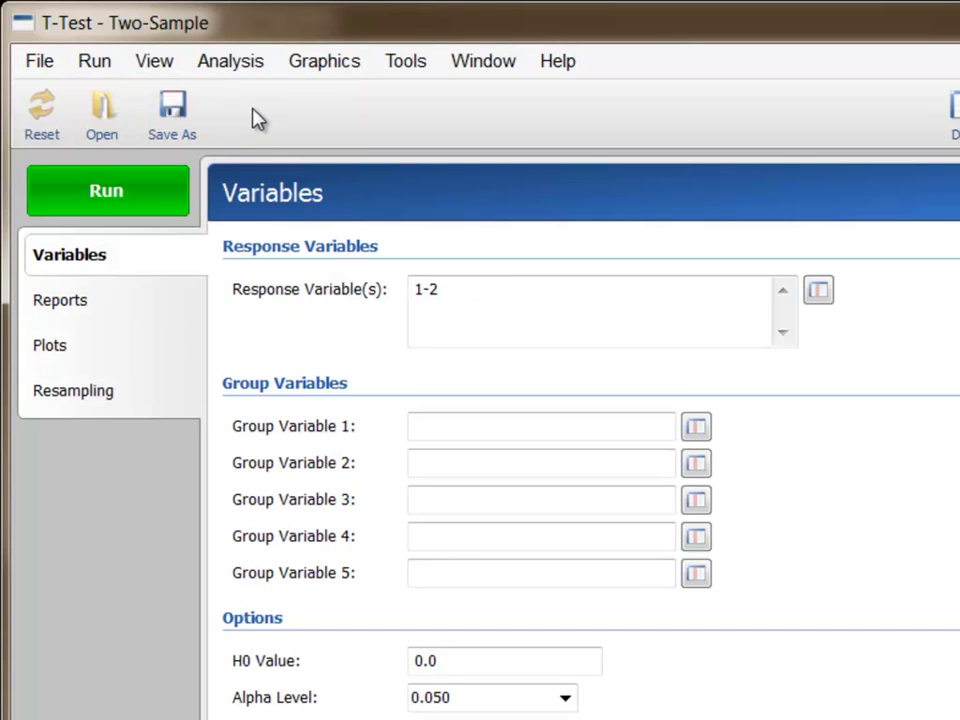
left_click(107, 66)
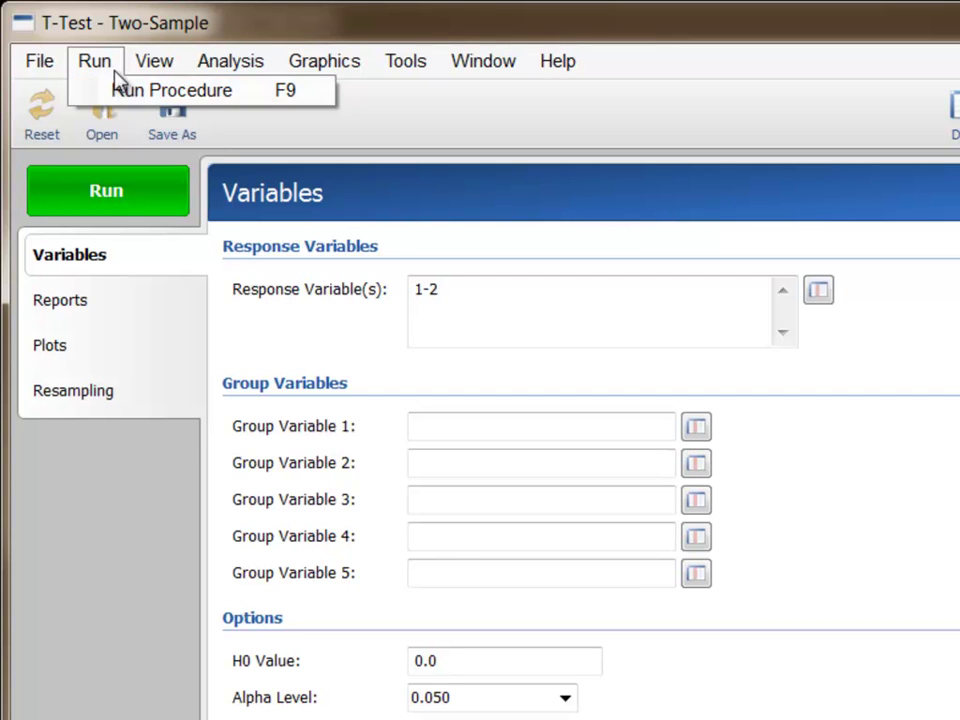
left_click(413, 108)
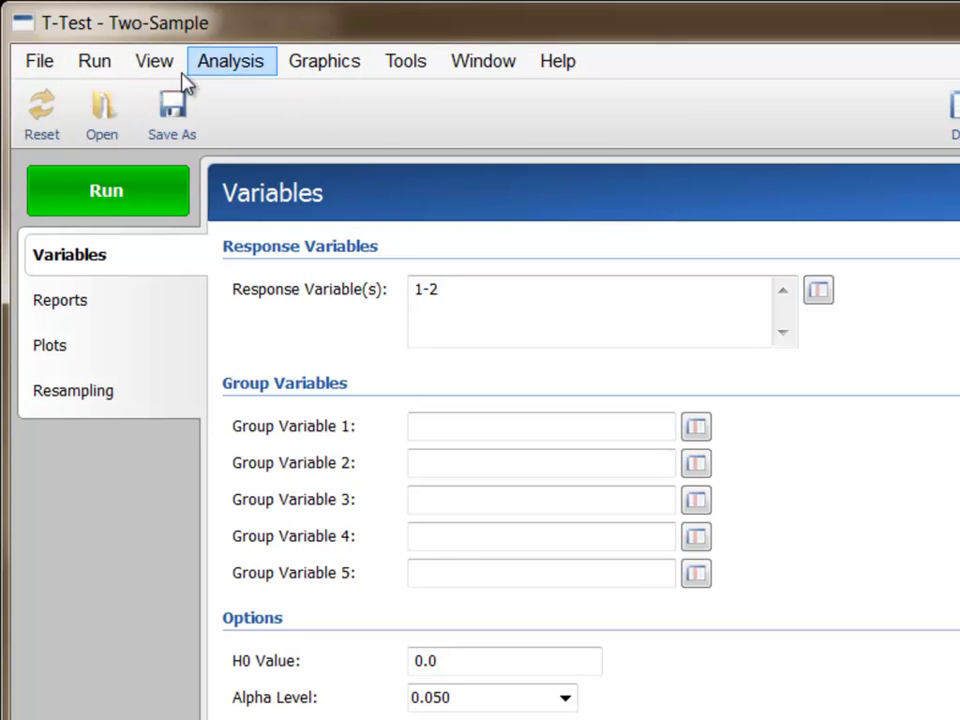
Step: Toggle the Procedure Info panel on and off, then browse the Analysis and Window menus
left_click(155, 62)
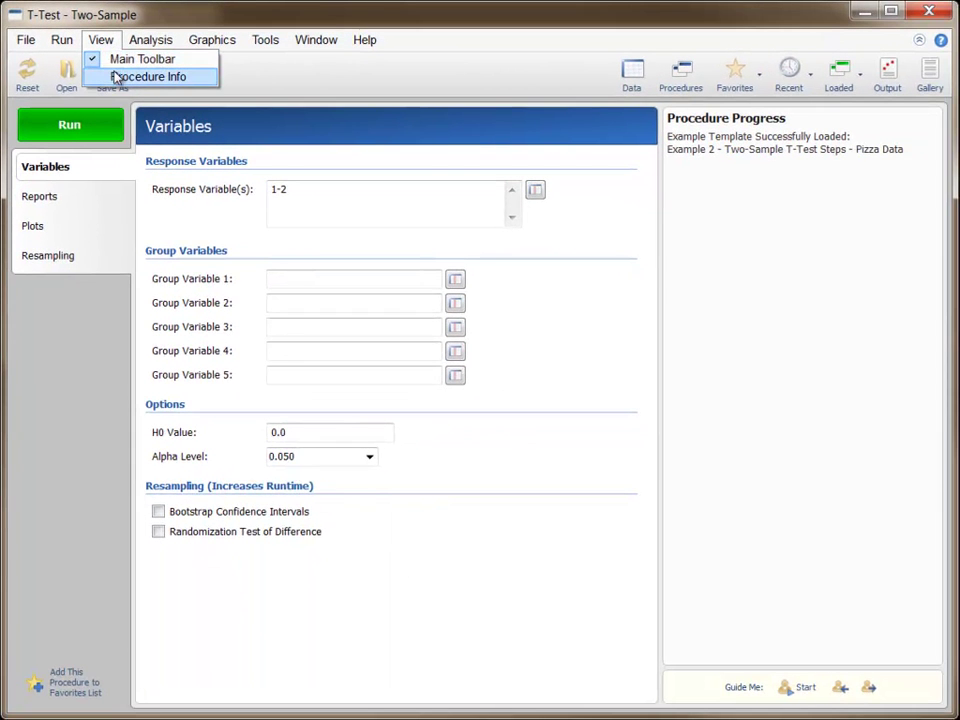
left_click(116, 78)
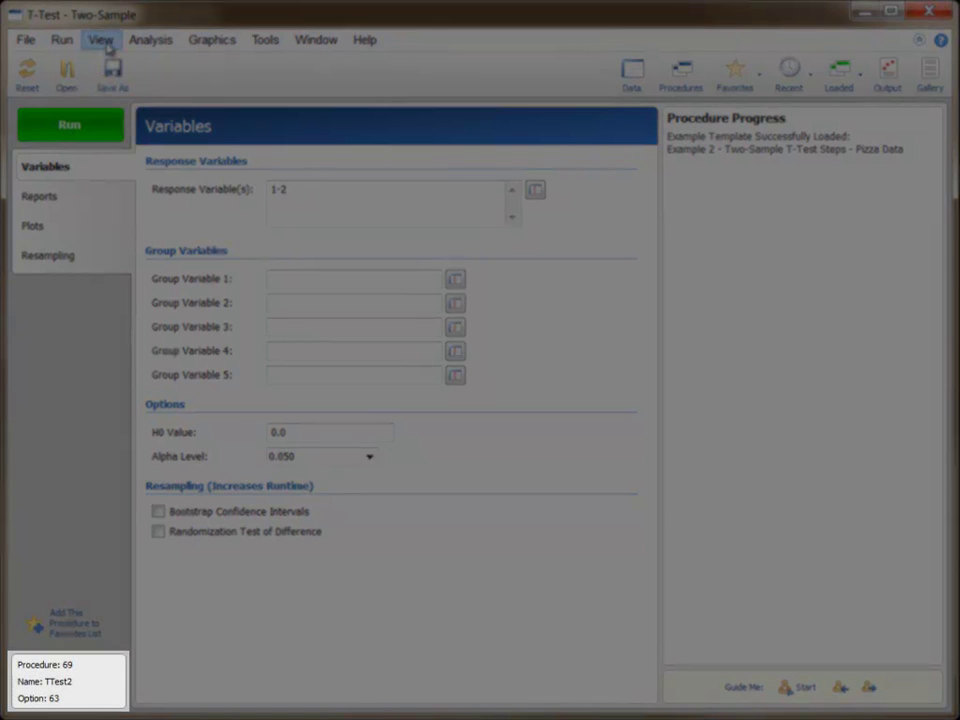
left_click(101, 40)
left_click(118, 78)
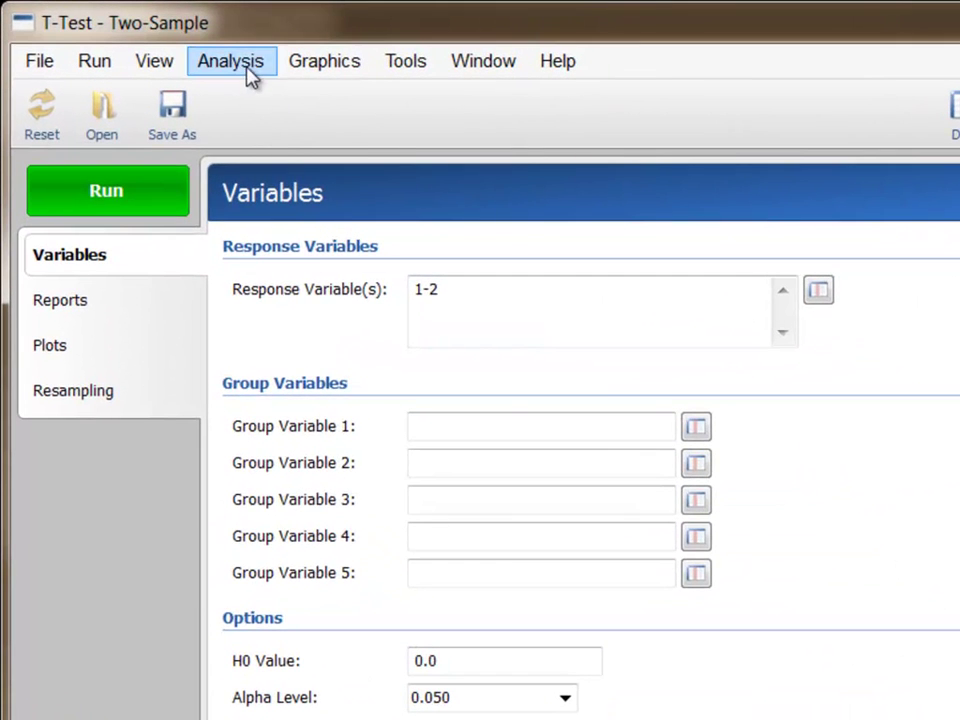
left_click(249, 72)
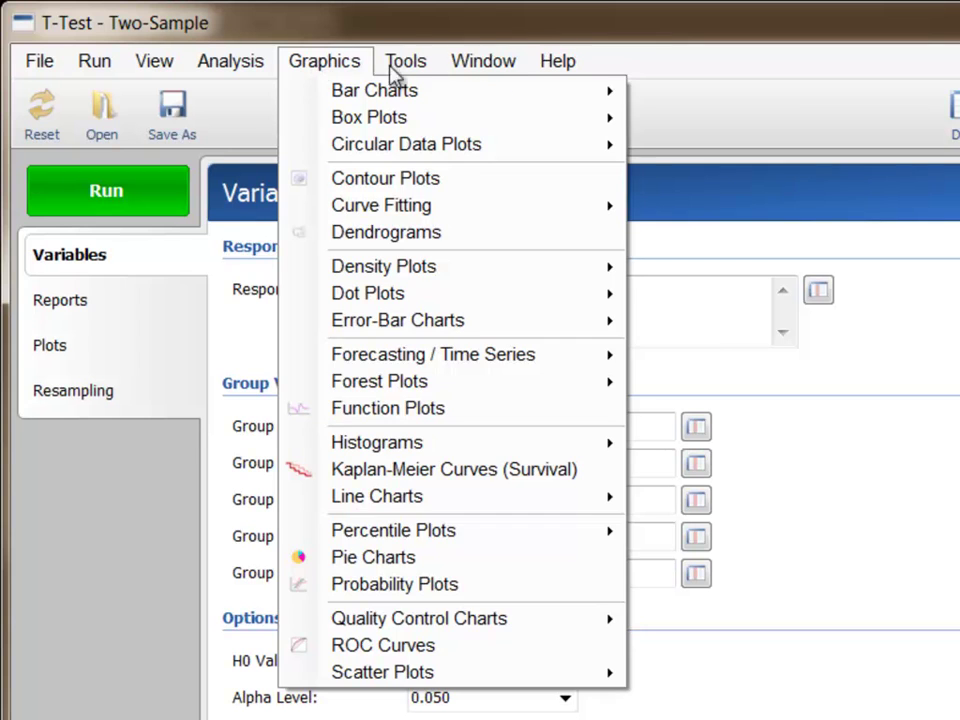
mouse_move(478, 64)
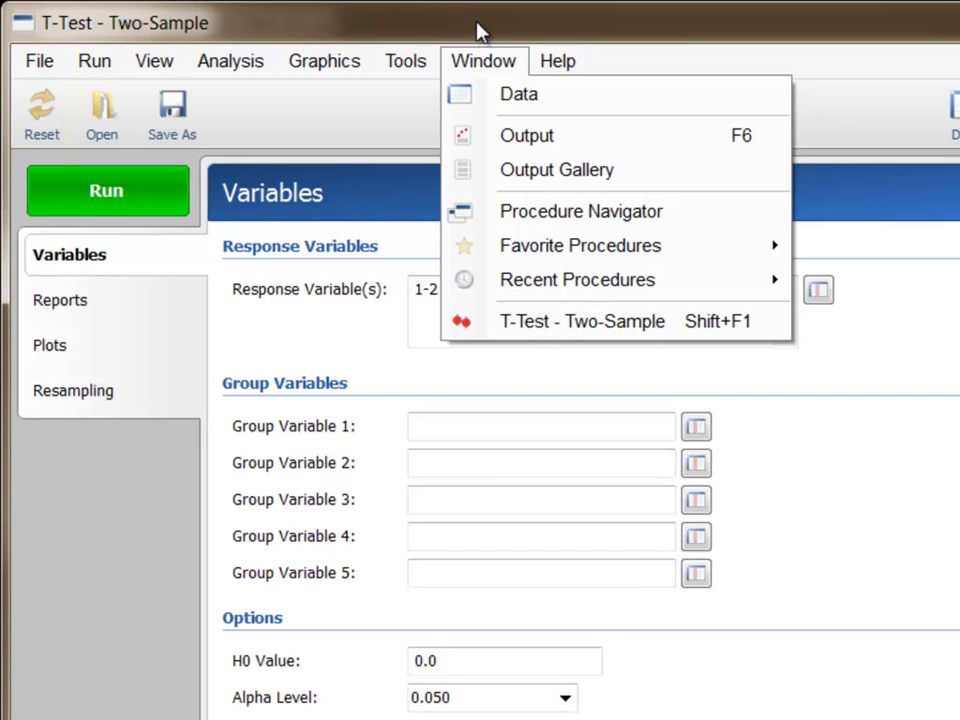
key("Escape")
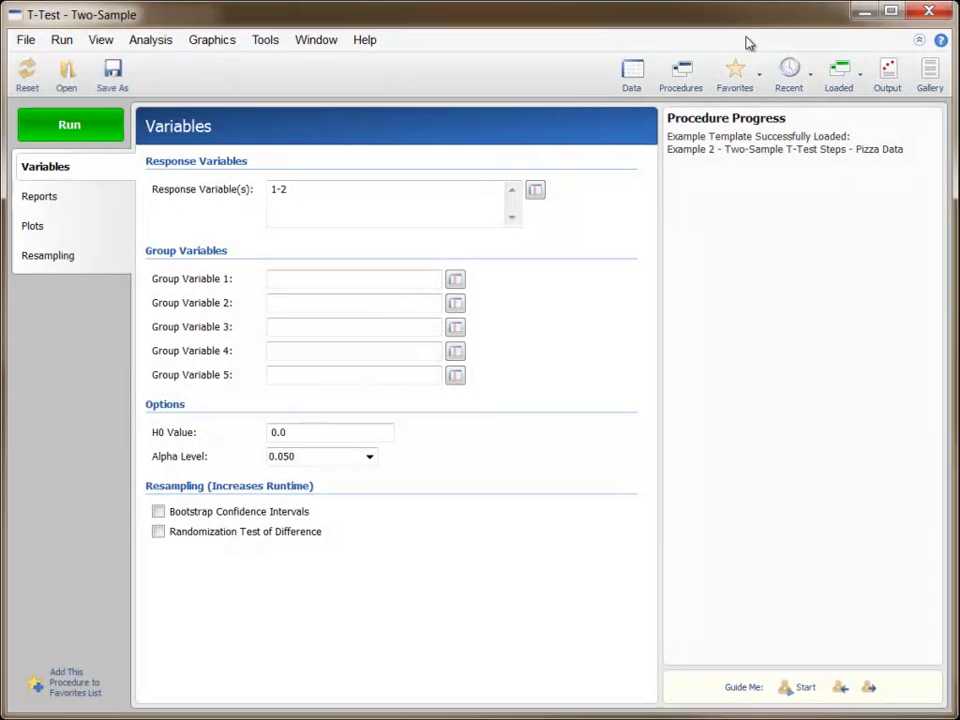
left_click(842, 80)
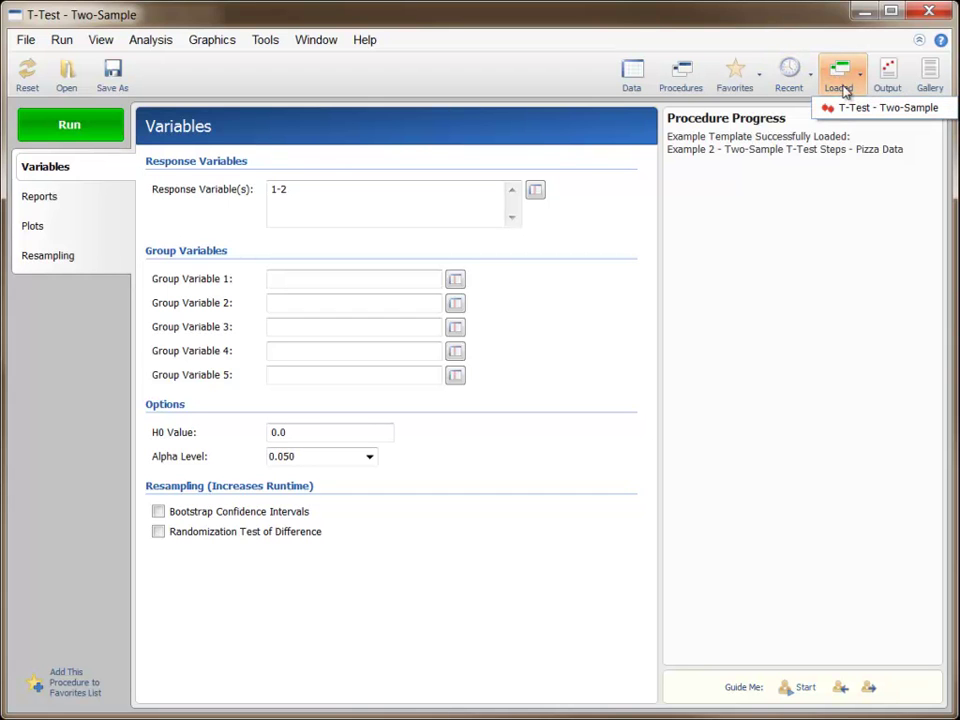
left_click(828, 41)
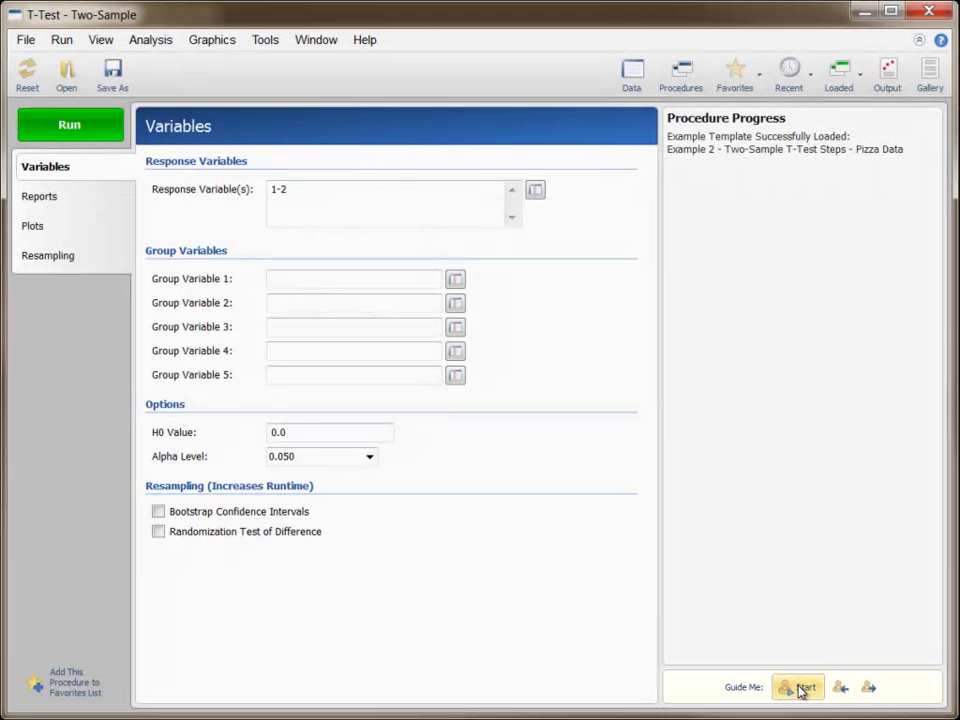
Step: Walk through Guide Me from Variables through Reports and Plots to its end
left_click(800, 689)
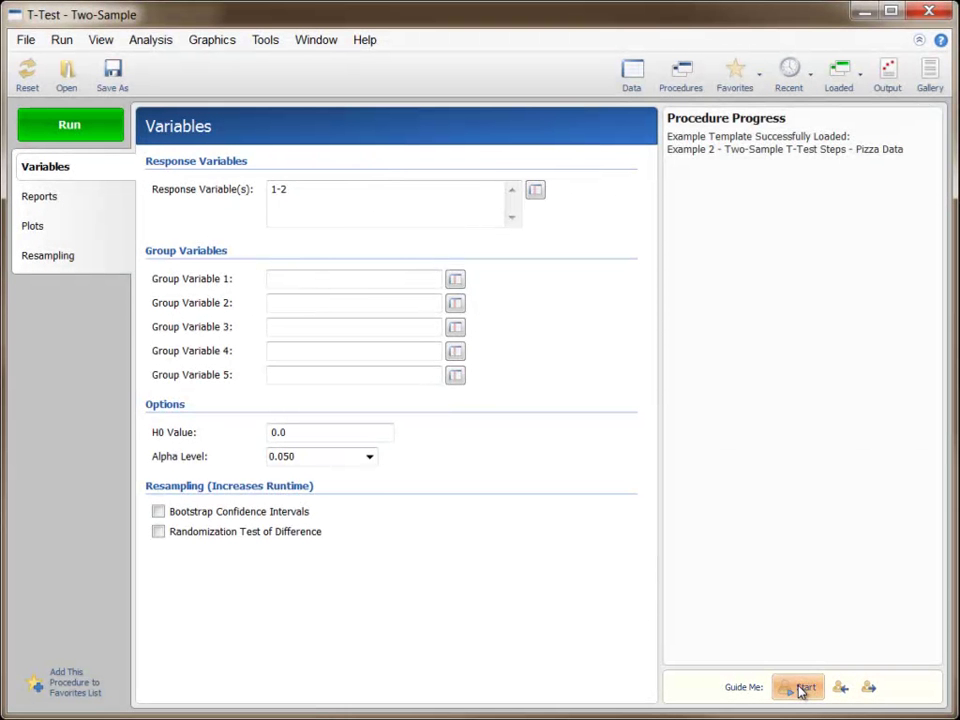
left_click(870, 688)
left_click(870, 688)
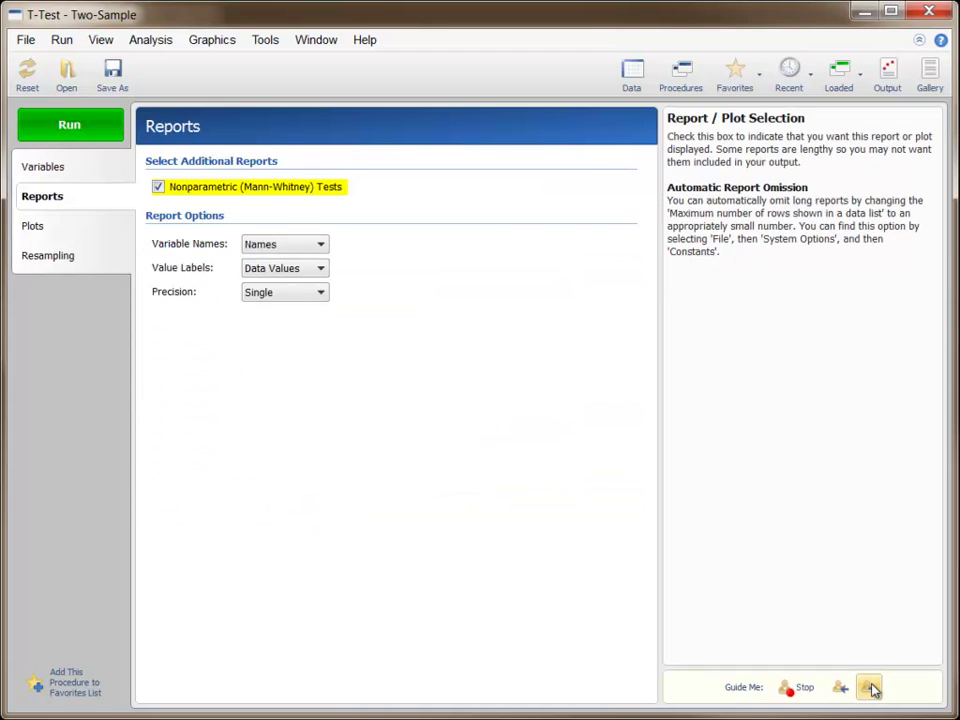
left_click(870, 688)
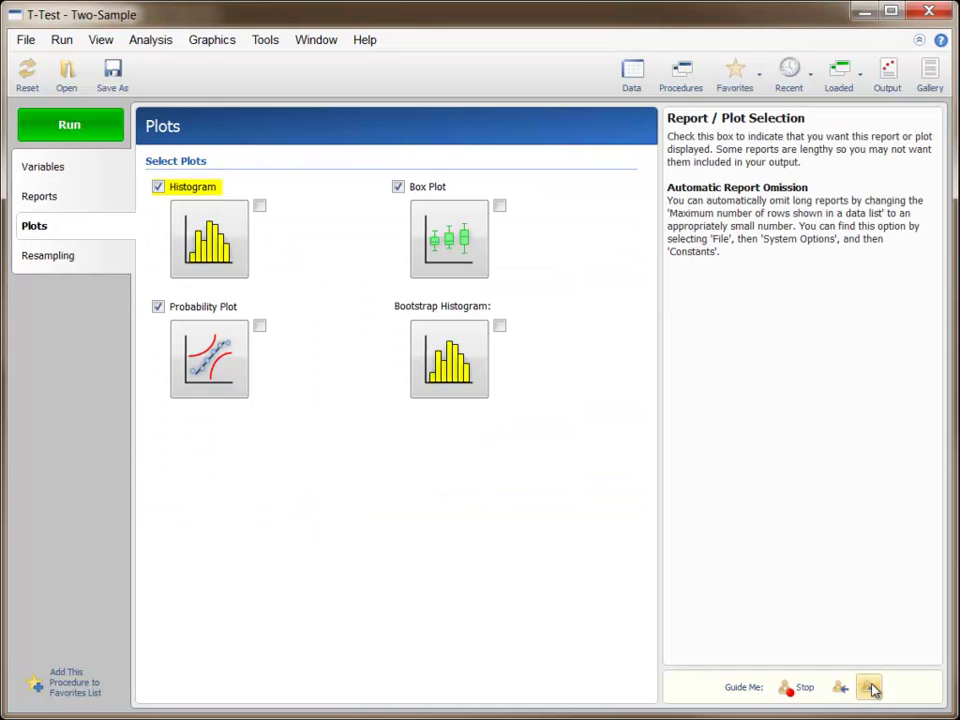
left_click(870, 688)
left_click(870, 688)
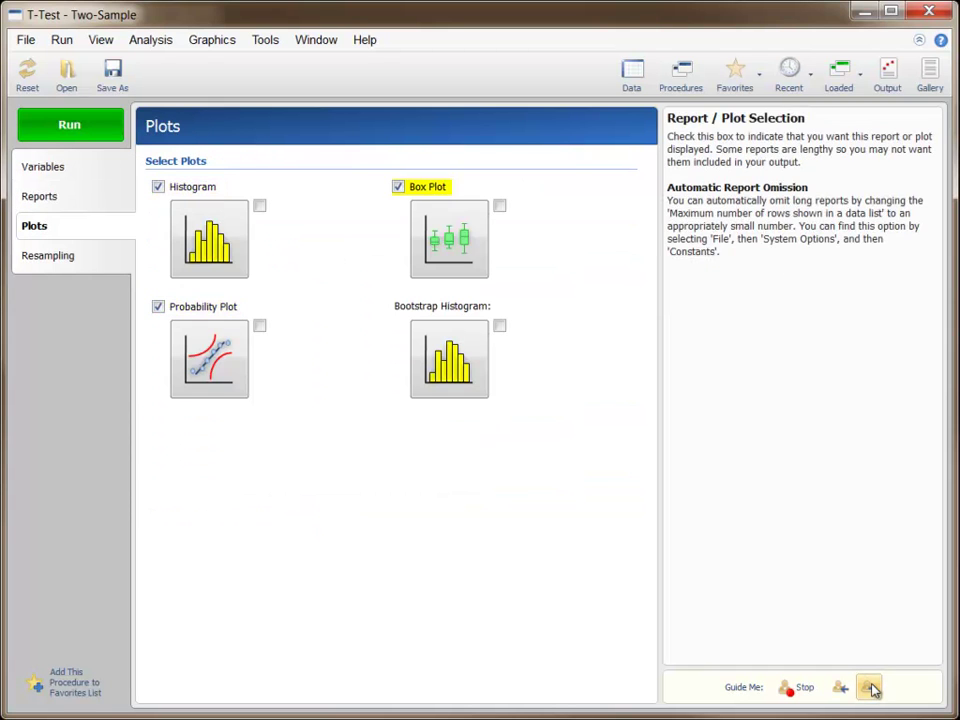
left_click(870, 688)
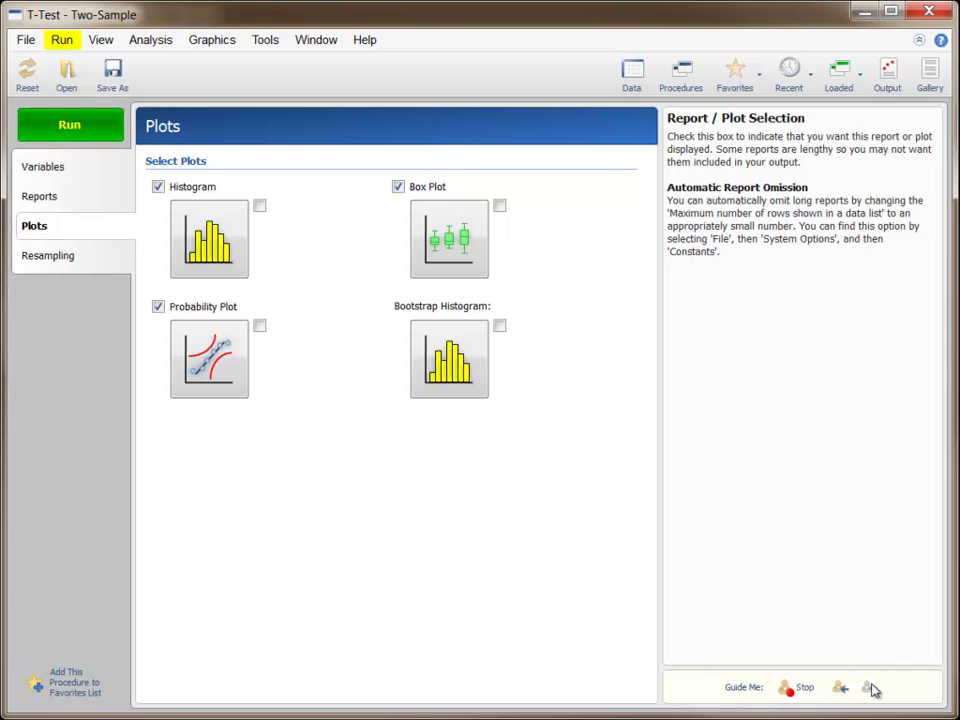
left_click(873, 690)
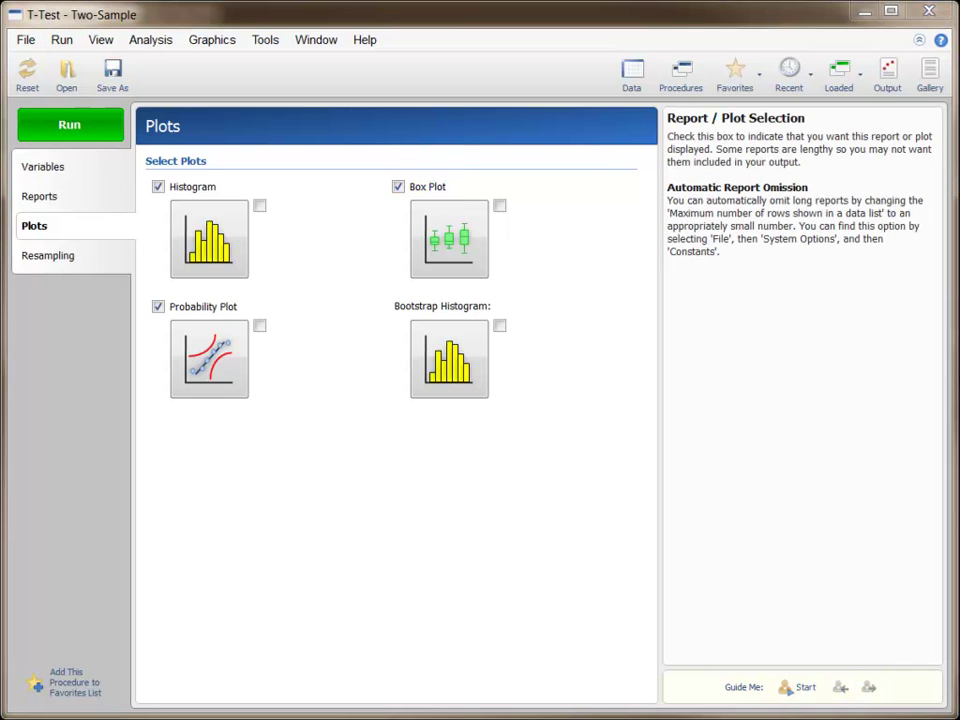